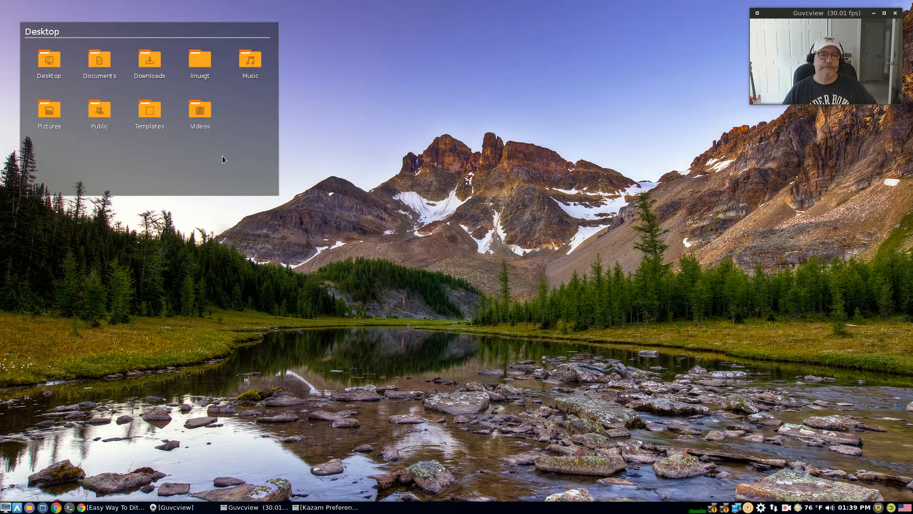
Step: Quit the floating Desktop FolderView panel, leaving only the wallpaper
right_click(223, 156)
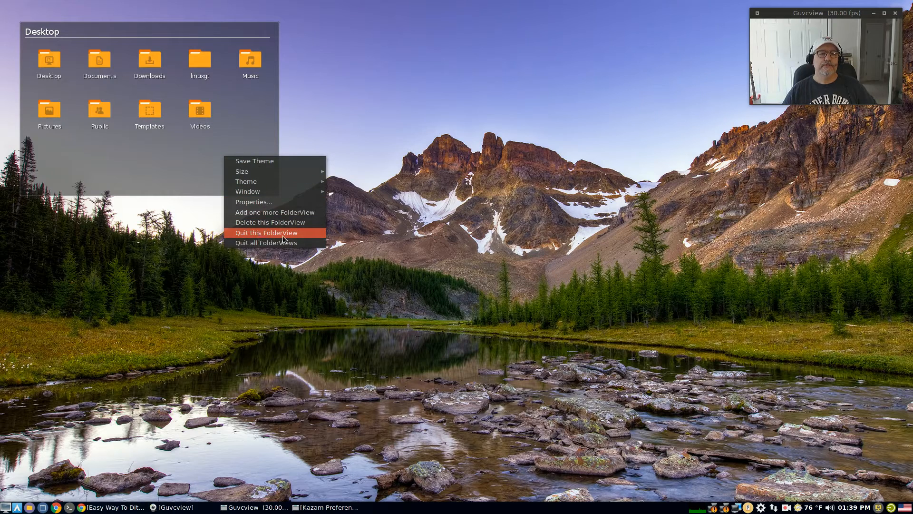
left_click(294, 233)
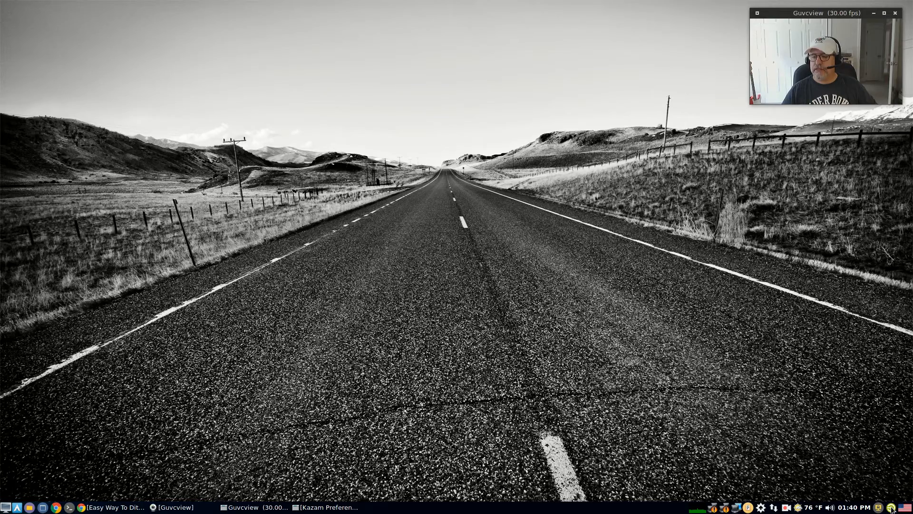
left_click(892, 508)
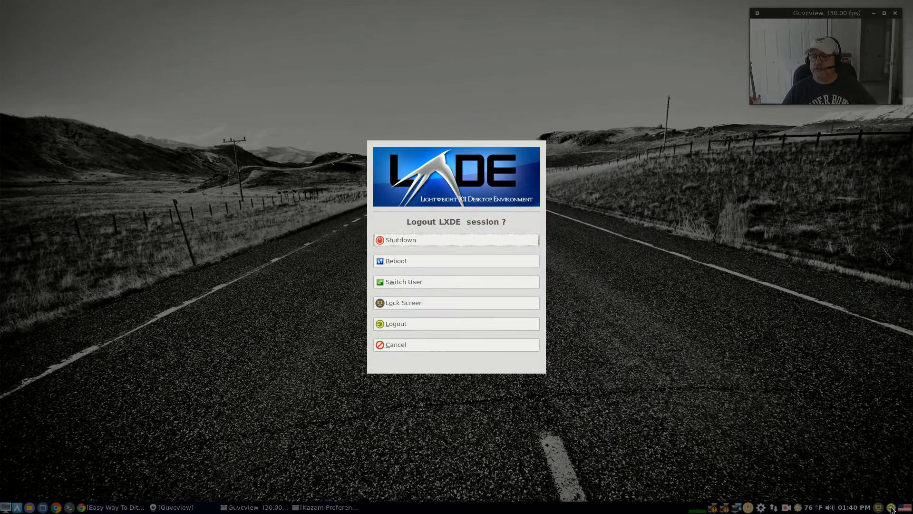
left_click(482, 344)
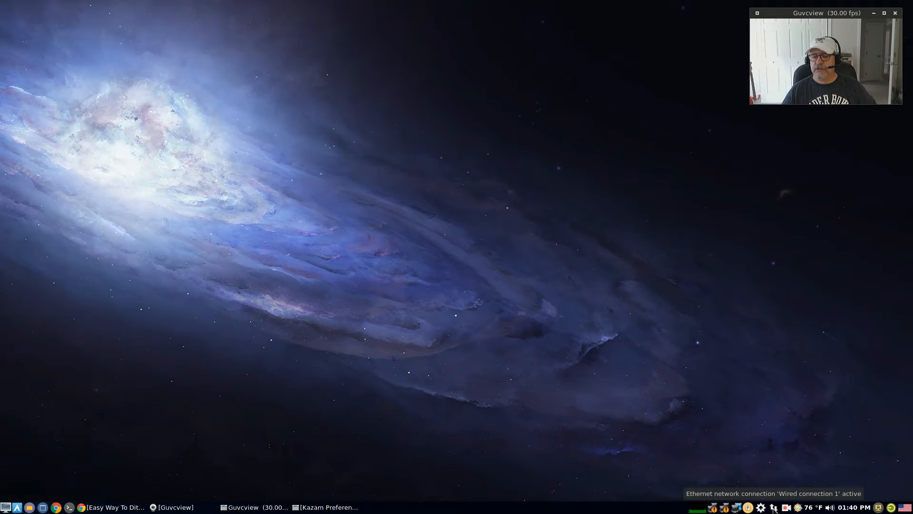
left_click(775, 509)
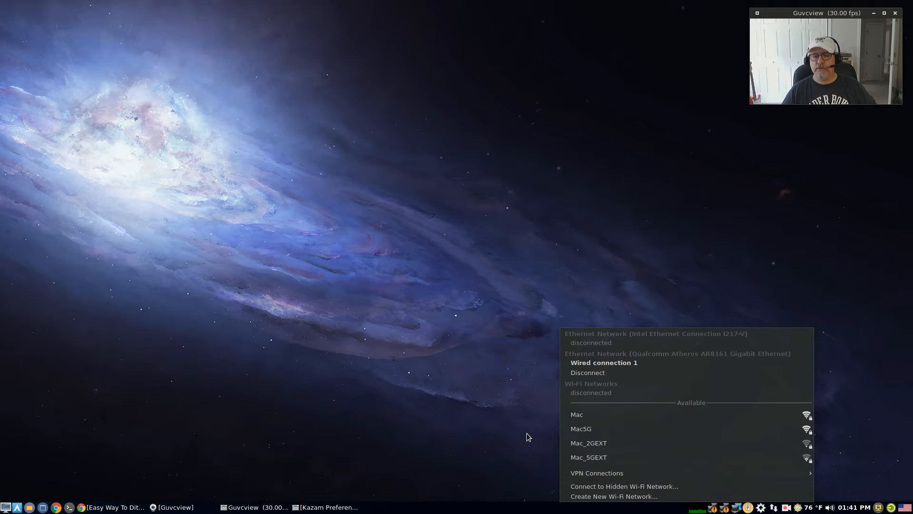
left_click(528, 435)
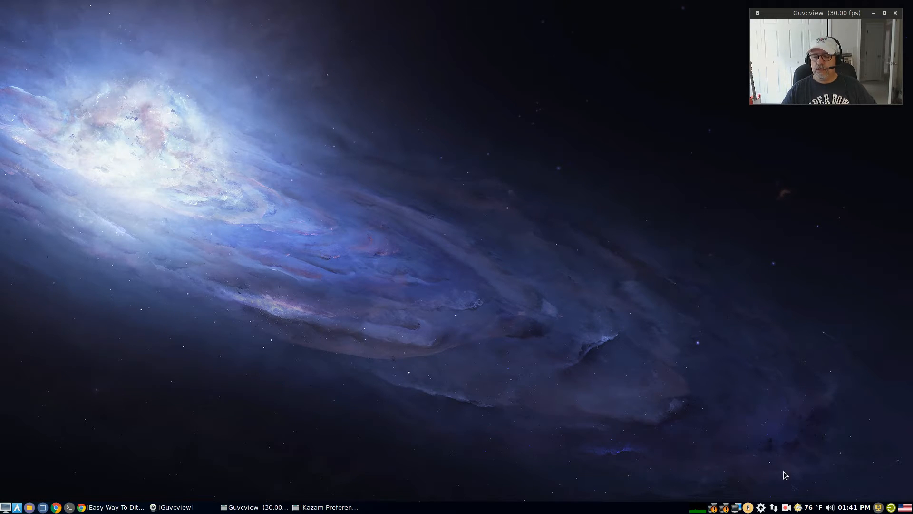
right_click(762, 507)
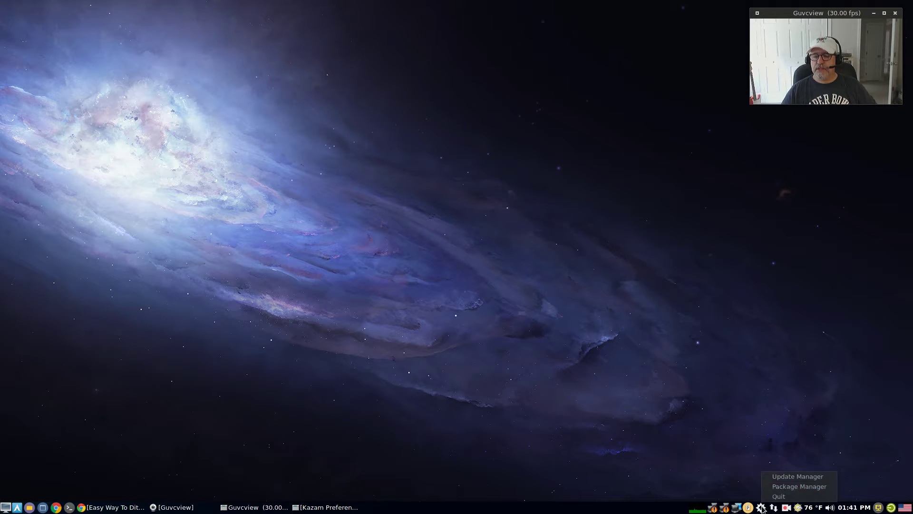
left_click(788, 476)
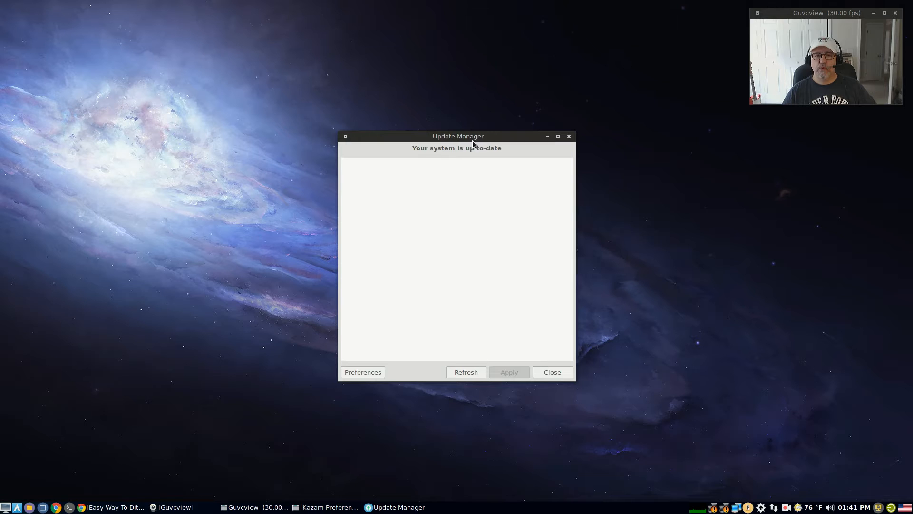
left_click(552, 374)
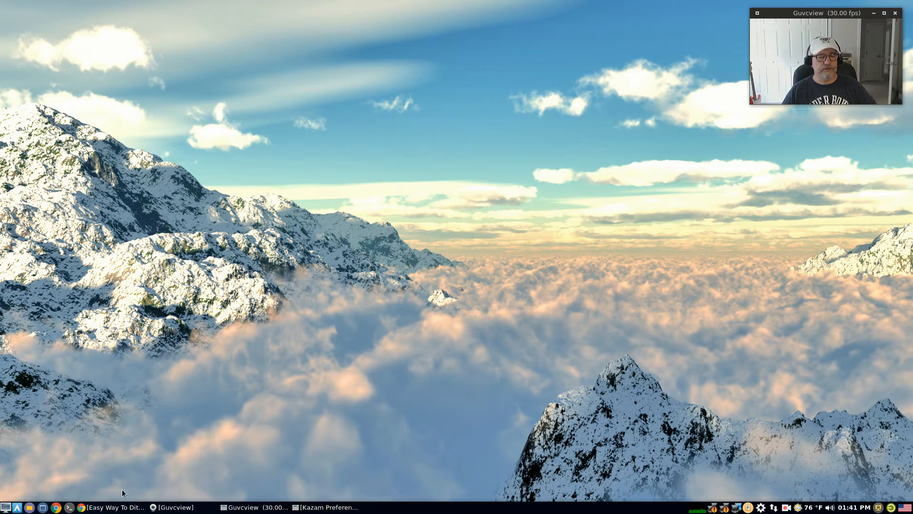
left_click(42, 508)
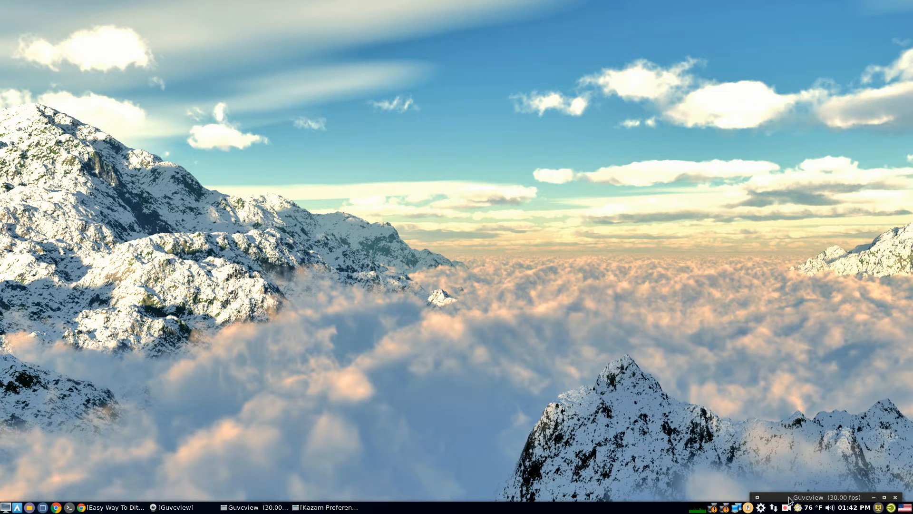
left_click(873, 498)
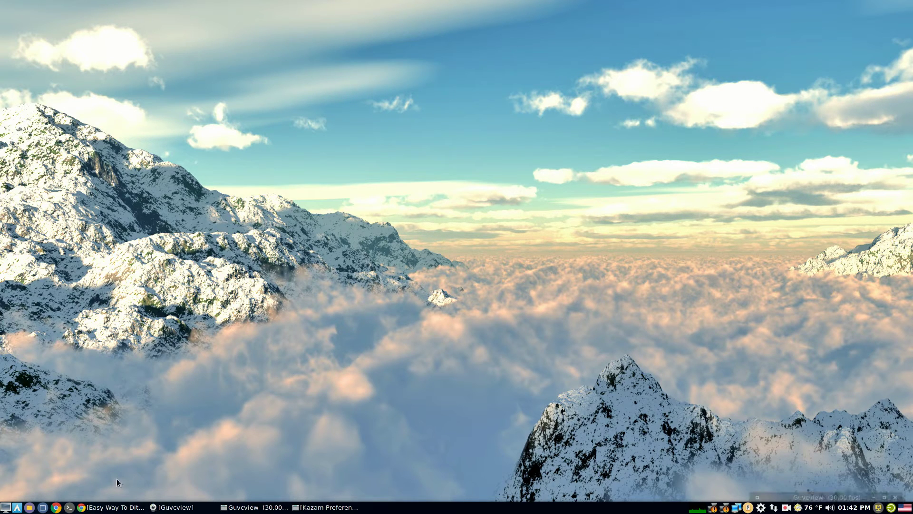
right_click(43, 508)
left_click(62, 502)
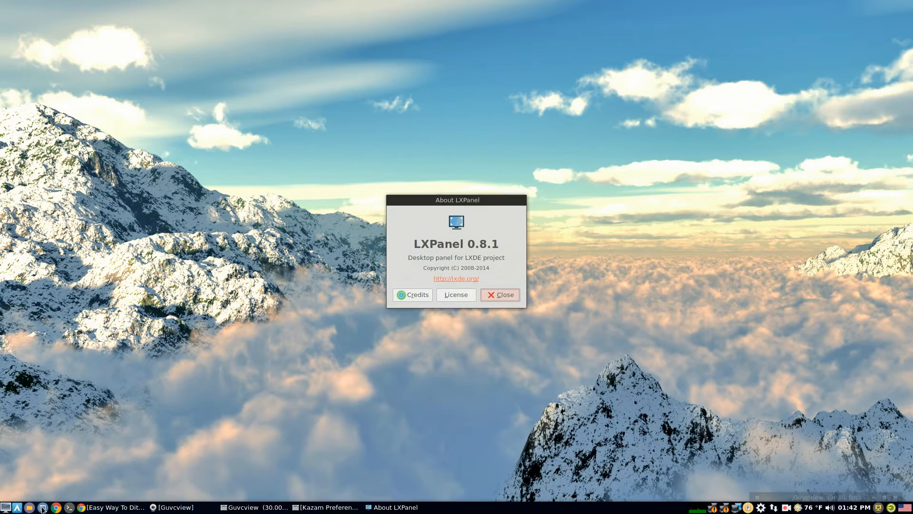
left_click(498, 295)
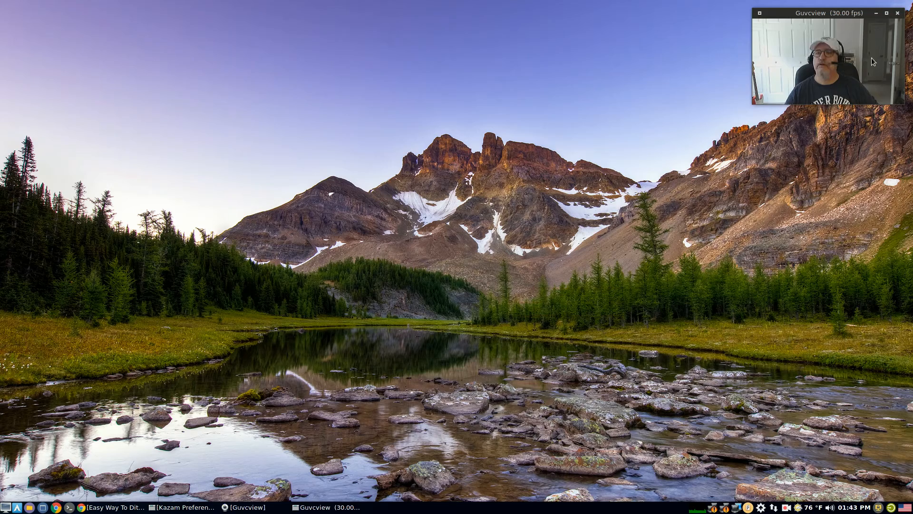
left_click(29, 507)
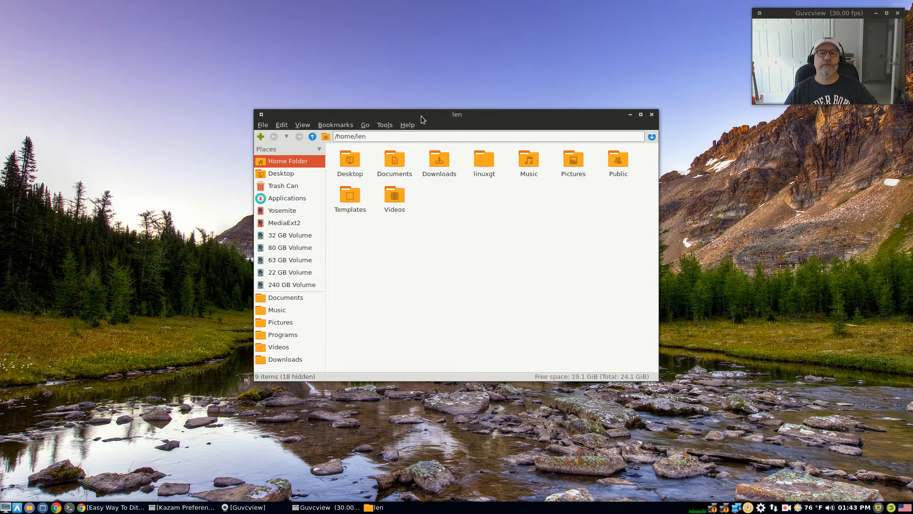
left_click(406, 126)
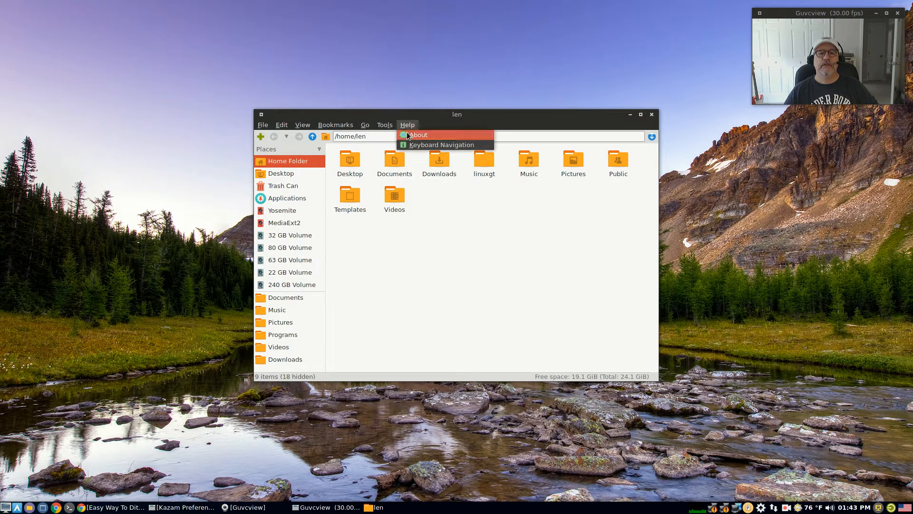
left_click(414, 137)
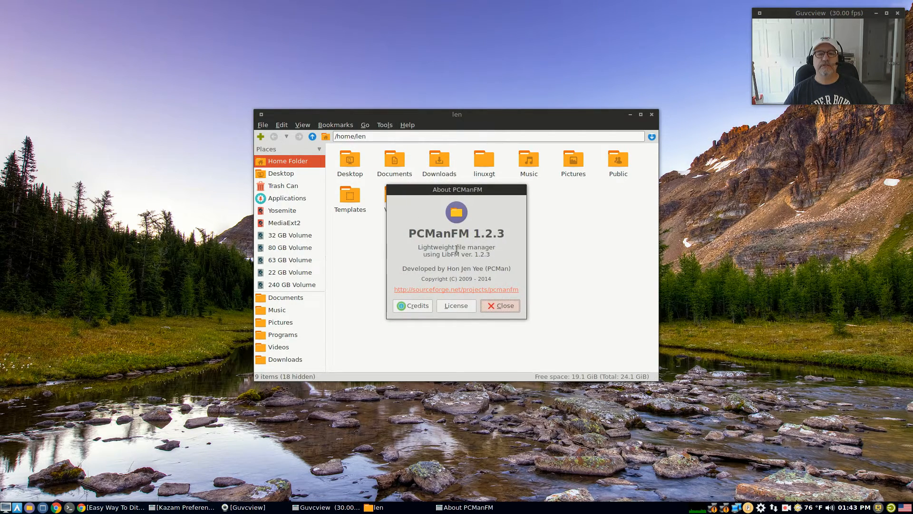
left_click(499, 306)
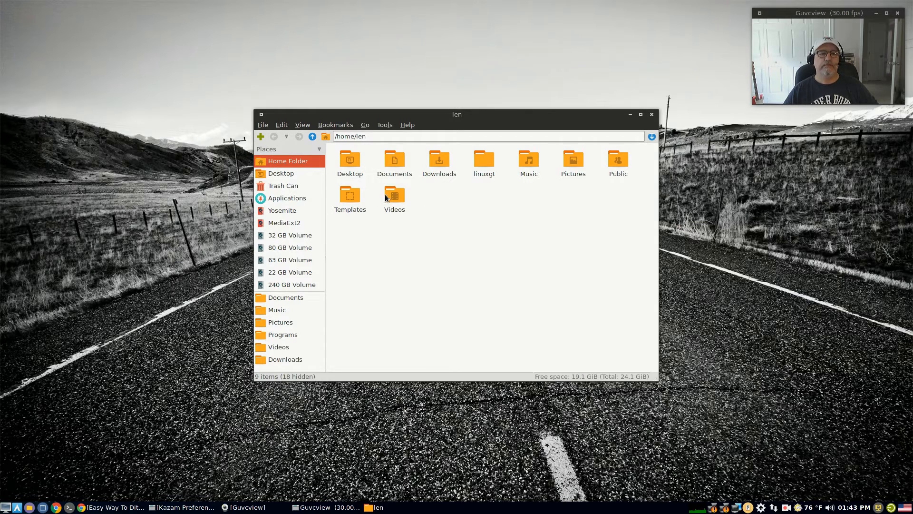
double_click(350, 161)
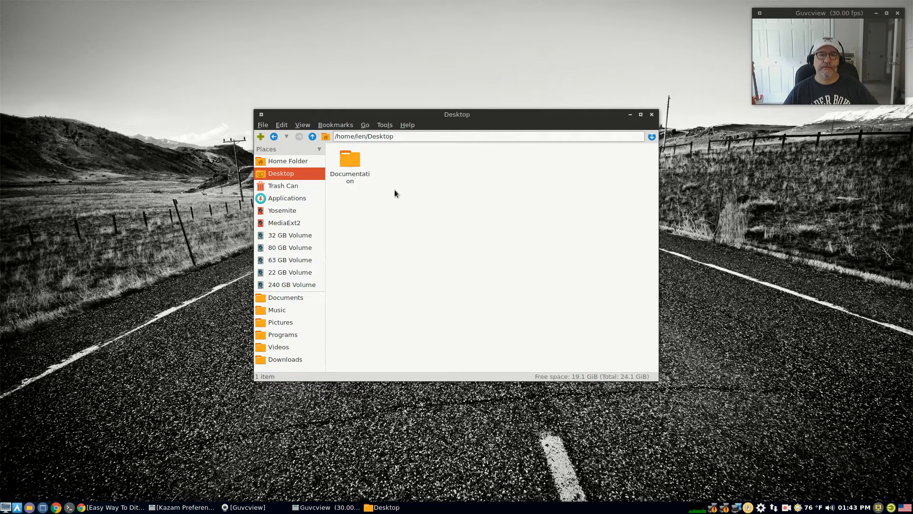
double_click(351, 164)
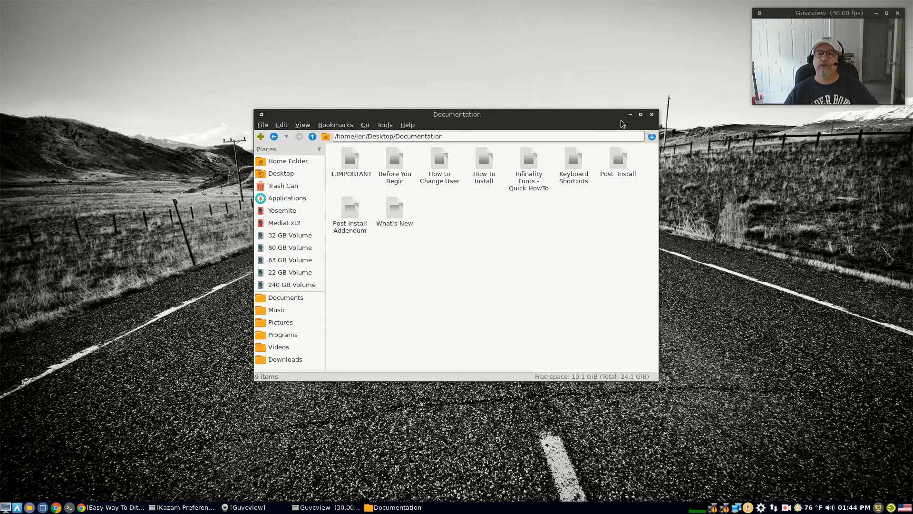
left_click(651, 115)
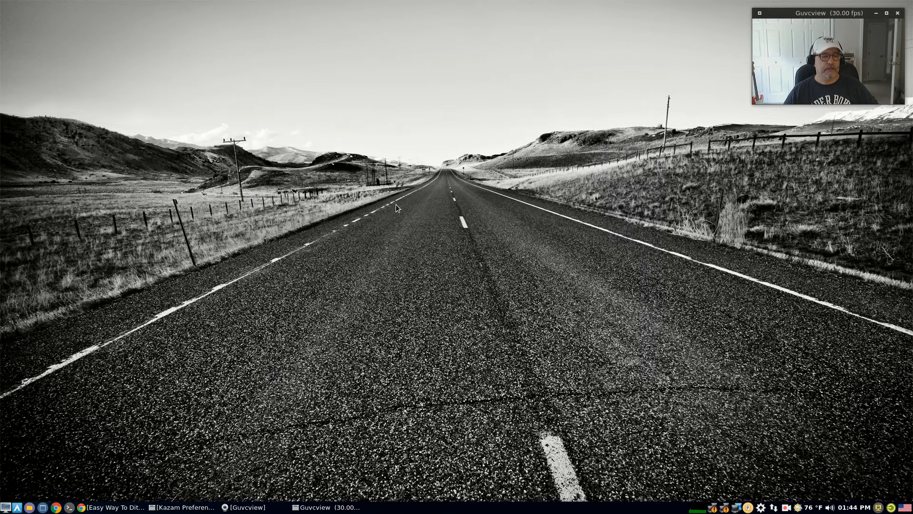
Step: Dismiss the full-screen launcher and bring up the Start menu's Sound & Video applications
left_click(16, 507)
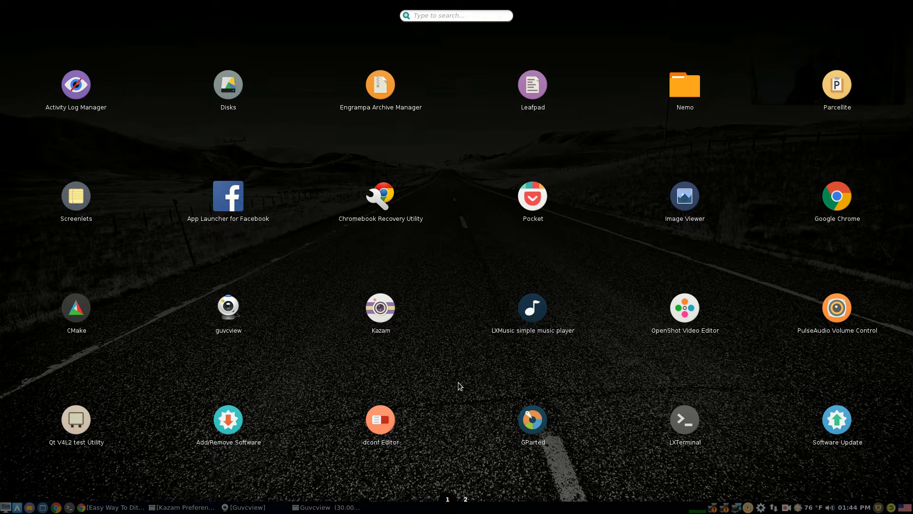
scroll(458, 382, "down", 1)
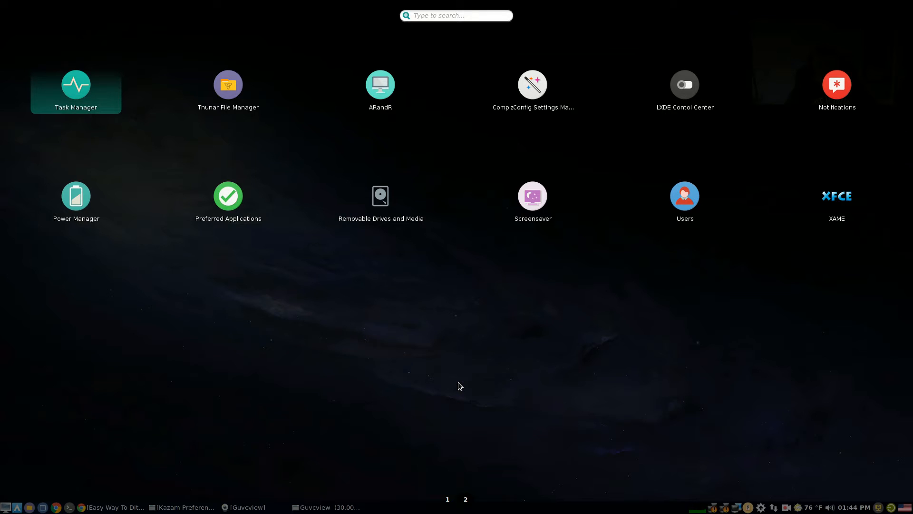
scroll(458, 382, "up", 1)
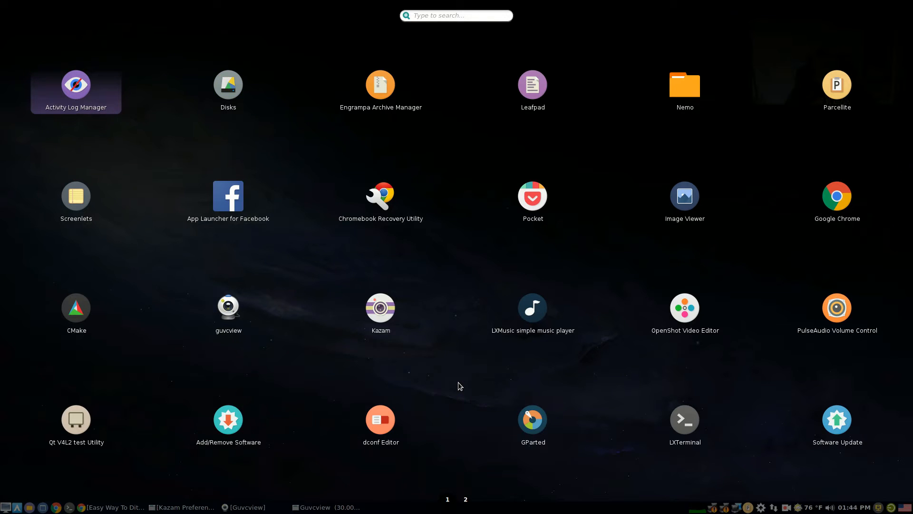
left_click(458, 382)
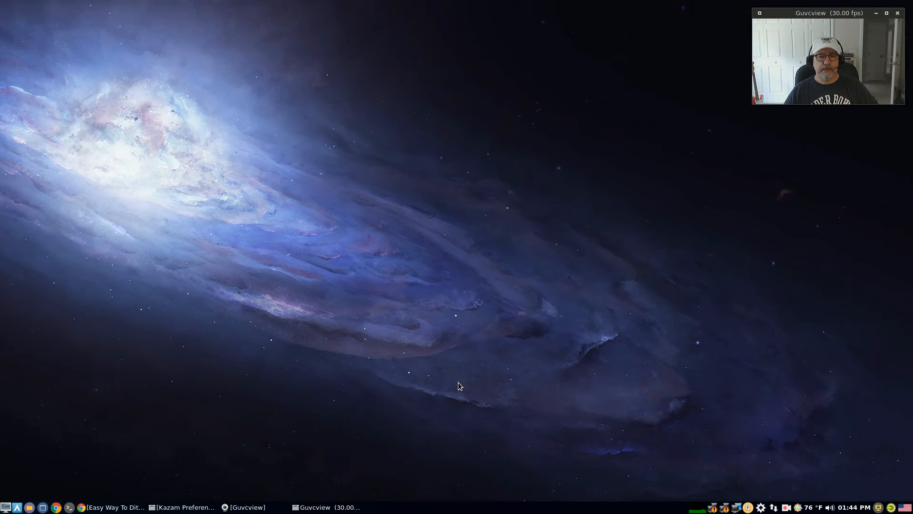
left_click(5, 507)
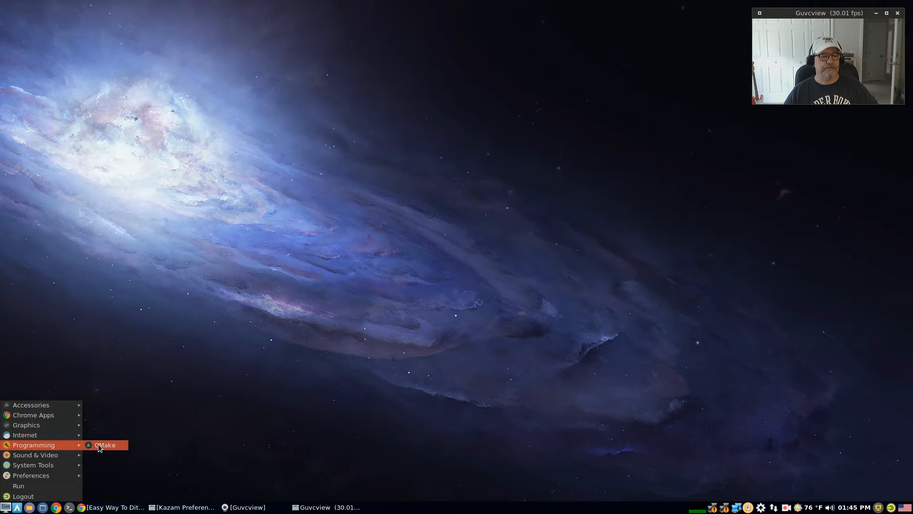
mouse_move(36, 454)
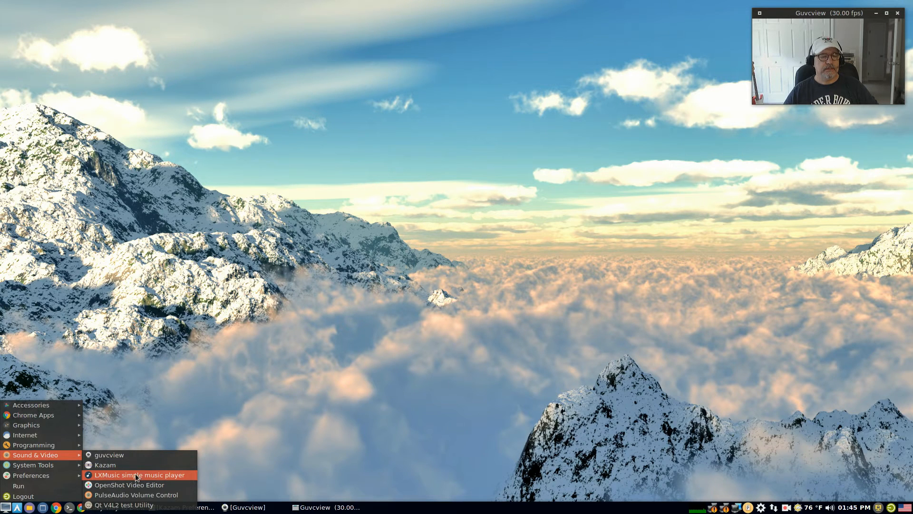
Step: Launch LXMusic, then bring up the Start menu's Preferences tools list
left_click(134, 476)
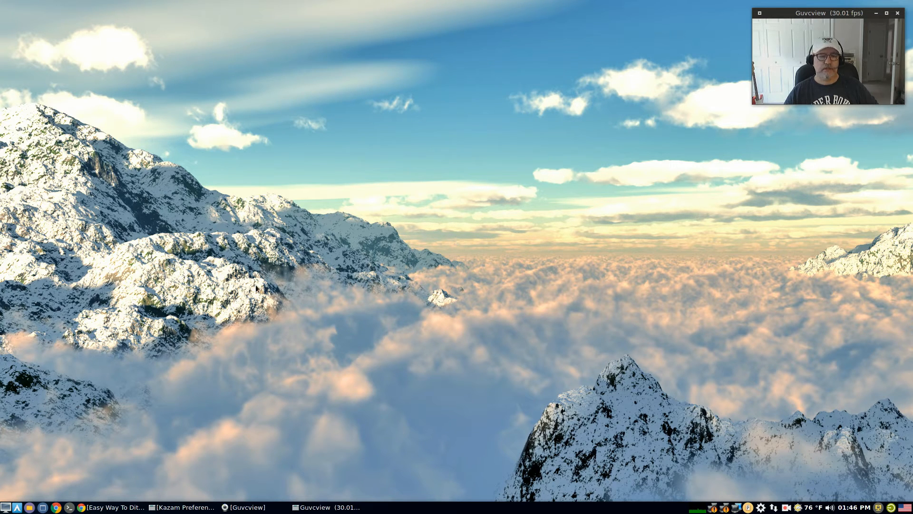
left_click(15, 508)
left_click(15, 507)
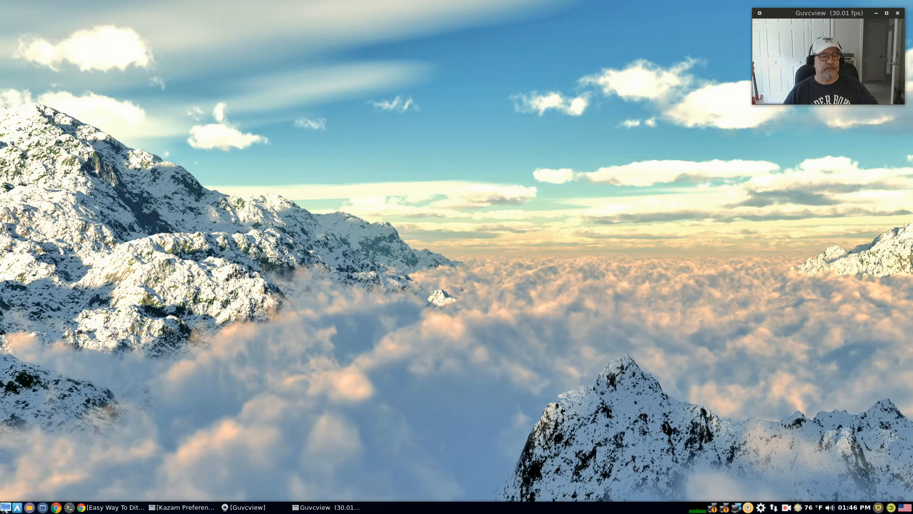
left_click(4, 508)
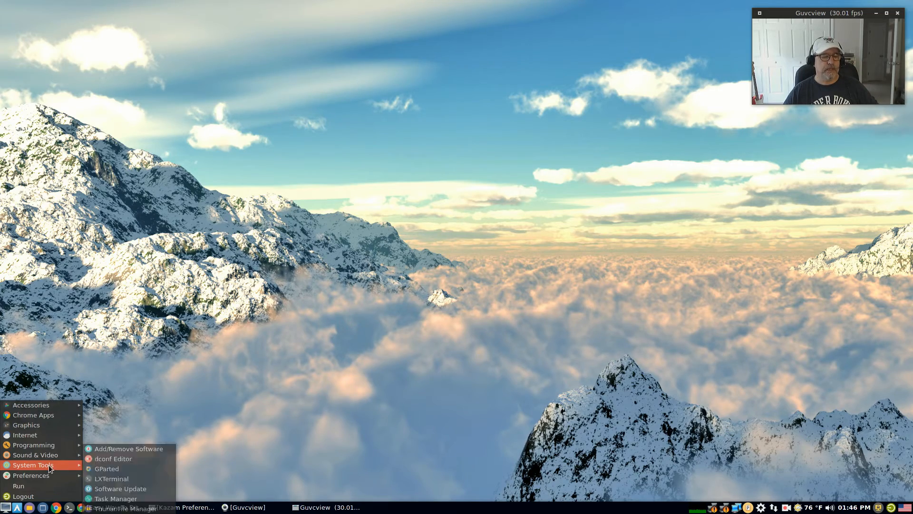
mouse_move(31, 475)
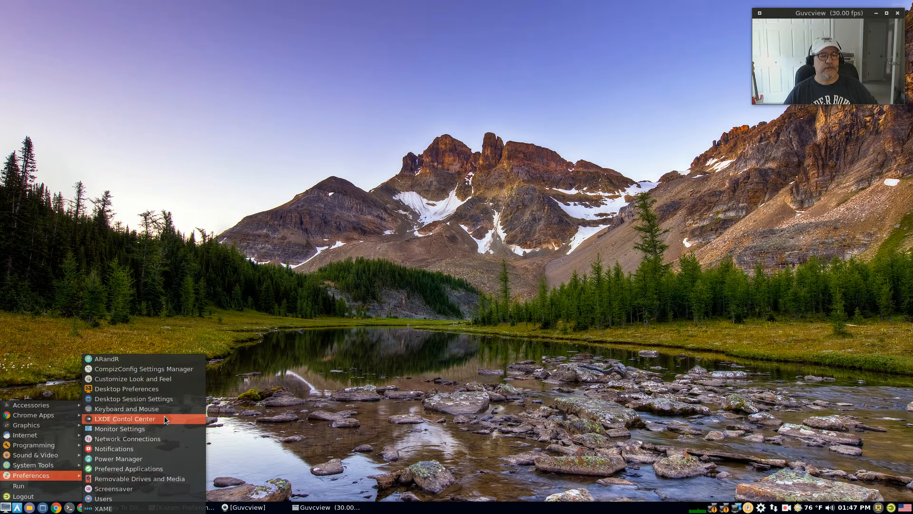
Step: Launch the LXDE Control Center and its LXSession settings
left_click(123, 419)
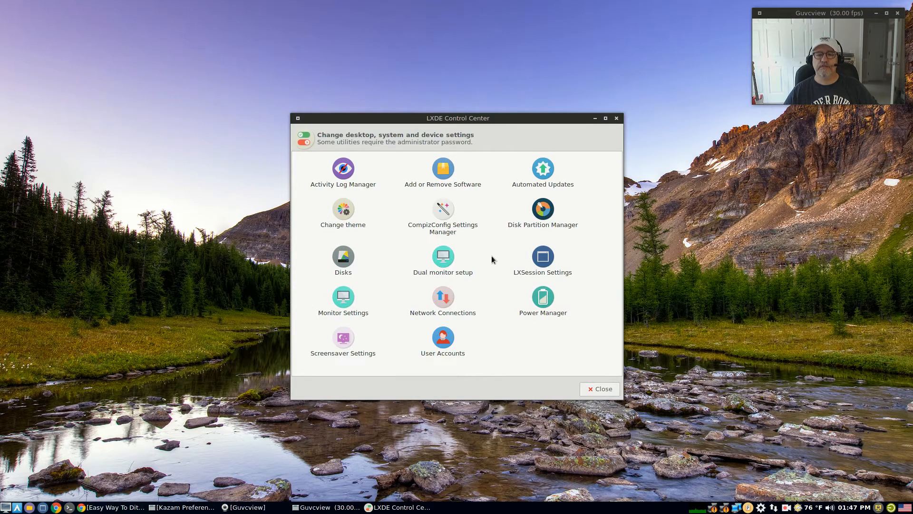
left_click(544, 260)
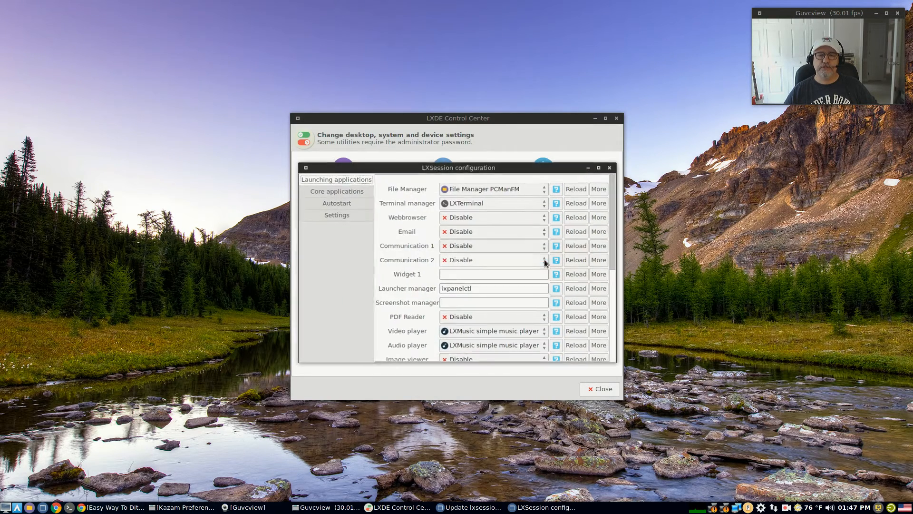
Step: Review the Autostart, Core applications and Settings pages, then close LXSession configuration
left_click(341, 205)
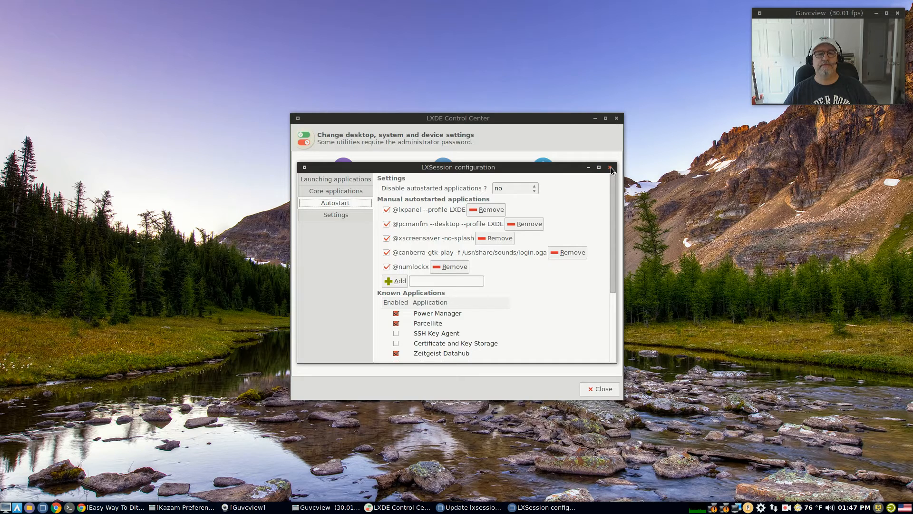
left_click(338, 192)
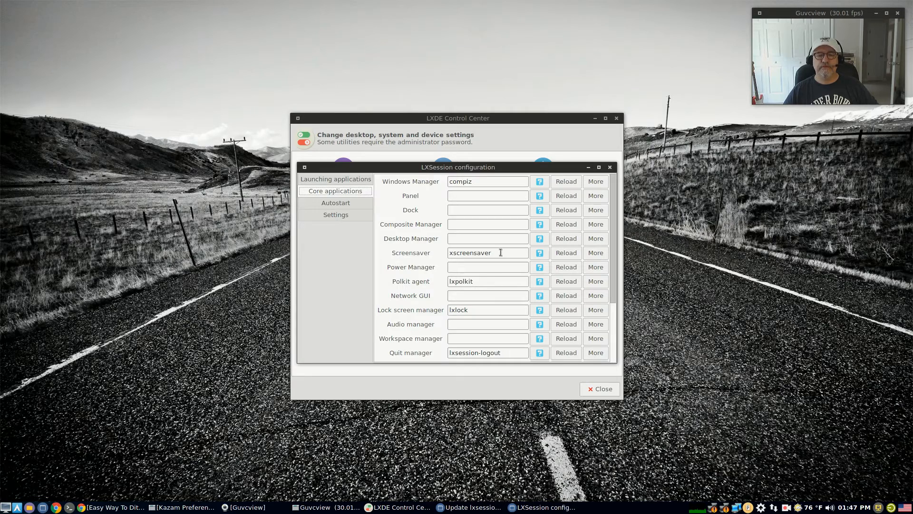
left_click(332, 214)
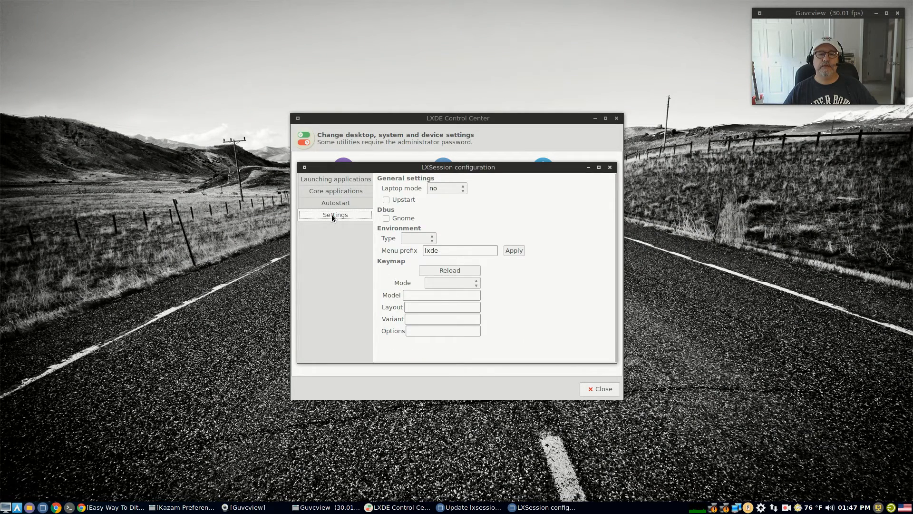
left_click(609, 167)
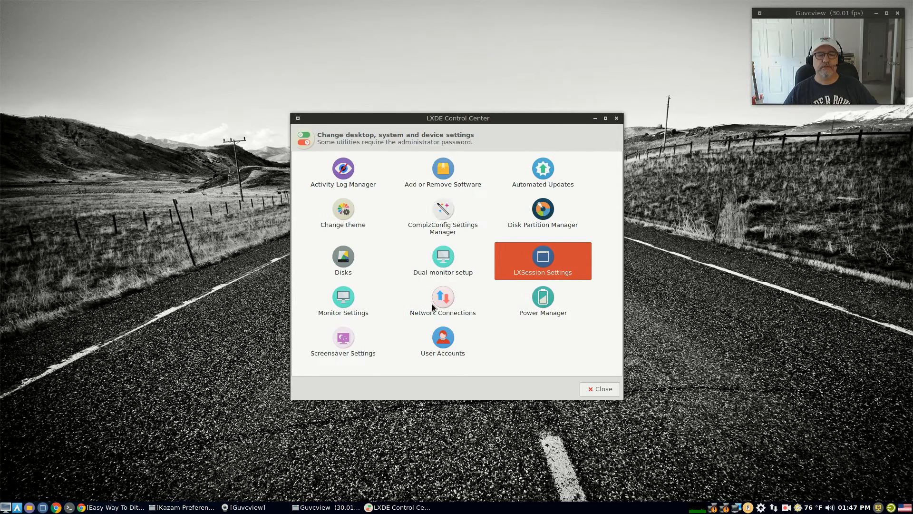
Step: Close the Control Center and reach the Desktop Icons options in Desktop Preferences
left_click(619, 120)
right_click(364, 187)
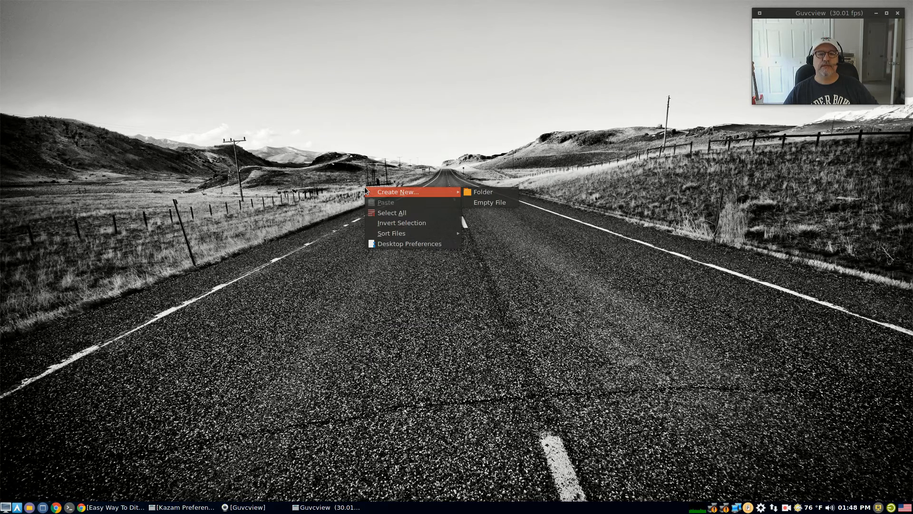
left_click(408, 243)
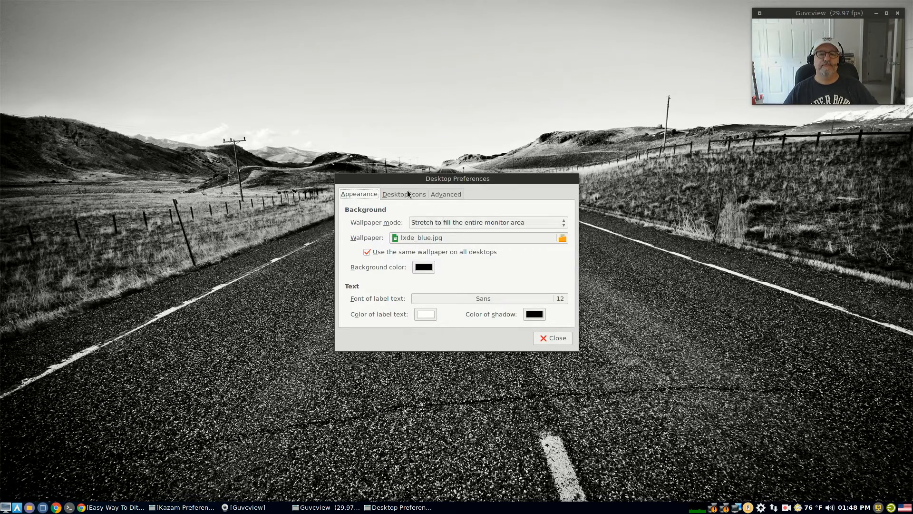
left_click(408, 192)
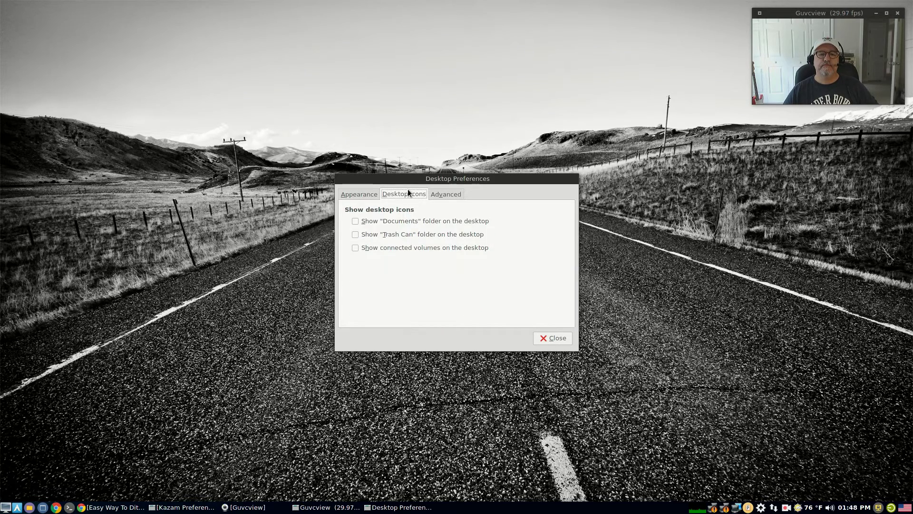
Step: Toggle the Documents and Trash Can desktop icons on and off again, leaving both hidden
left_click(355, 221)
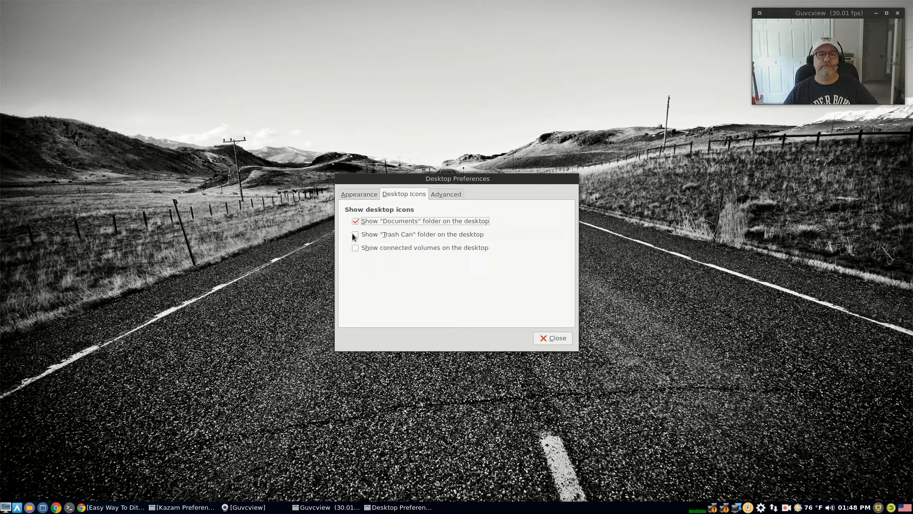
left_click(355, 221)
left_click(354, 235)
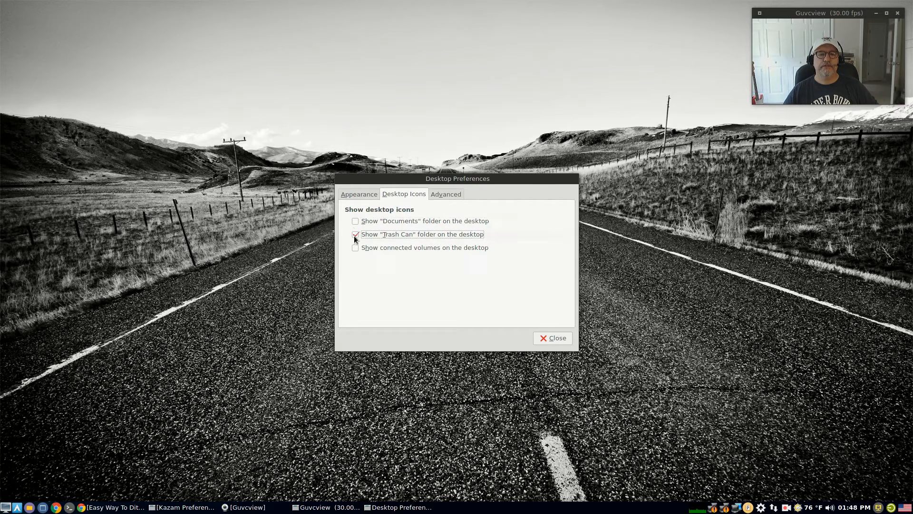
left_click(354, 235)
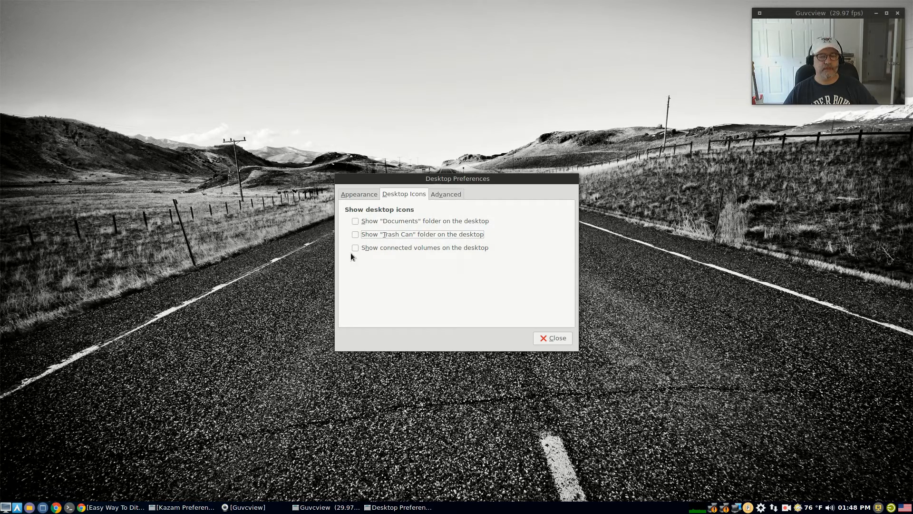
left_click(445, 194)
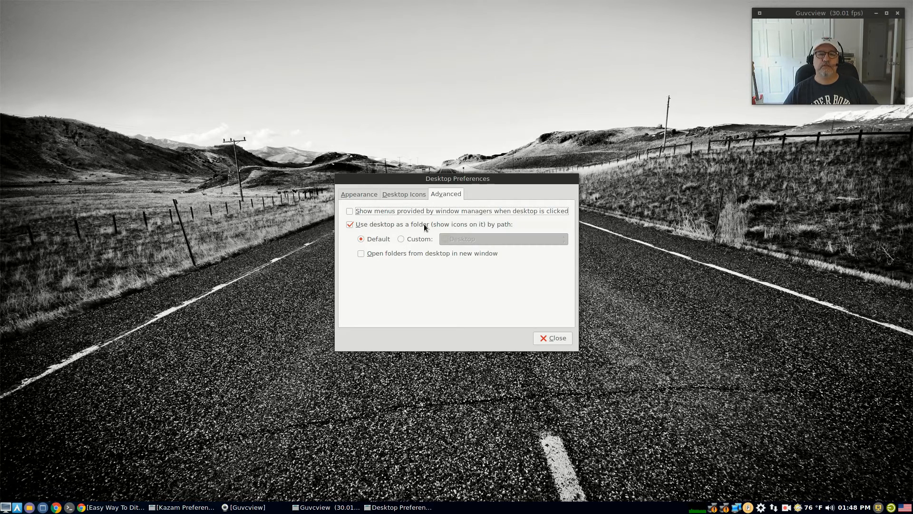
left_click(553, 339)
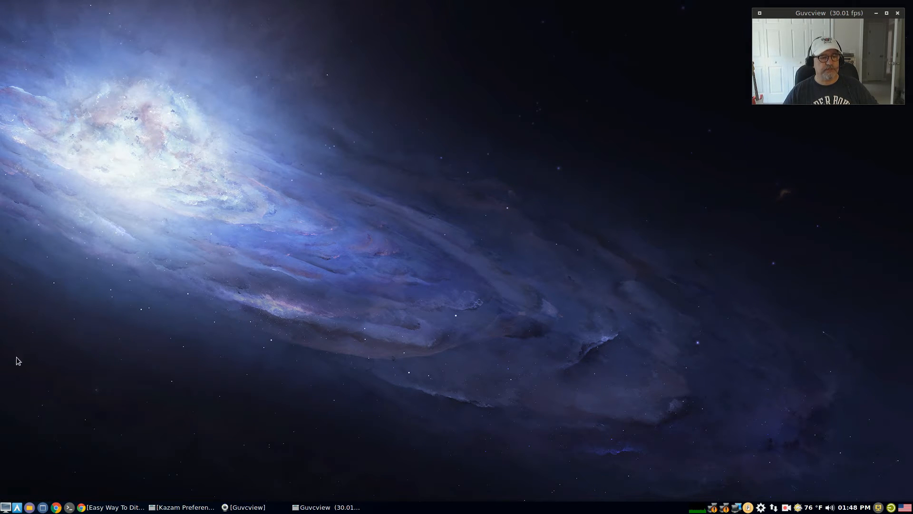
left_click(8, 507)
mouse_move(31, 475)
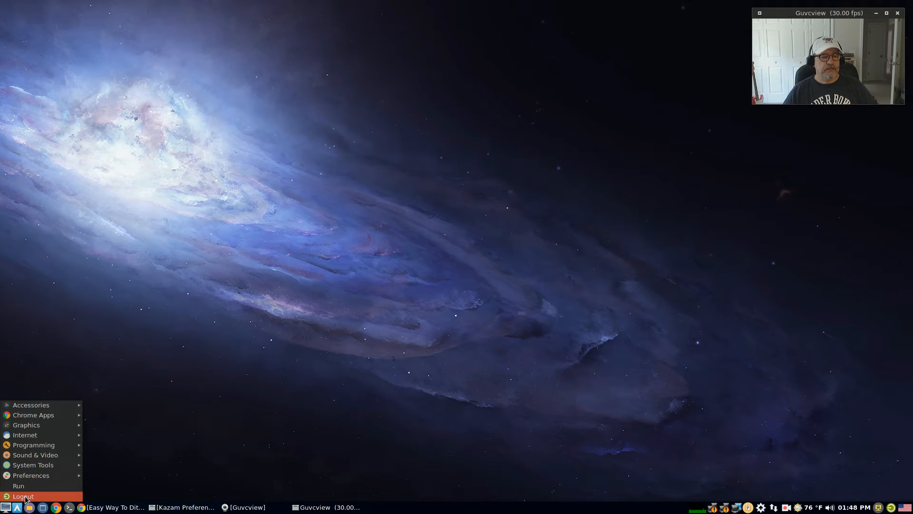
left_click(26, 497)
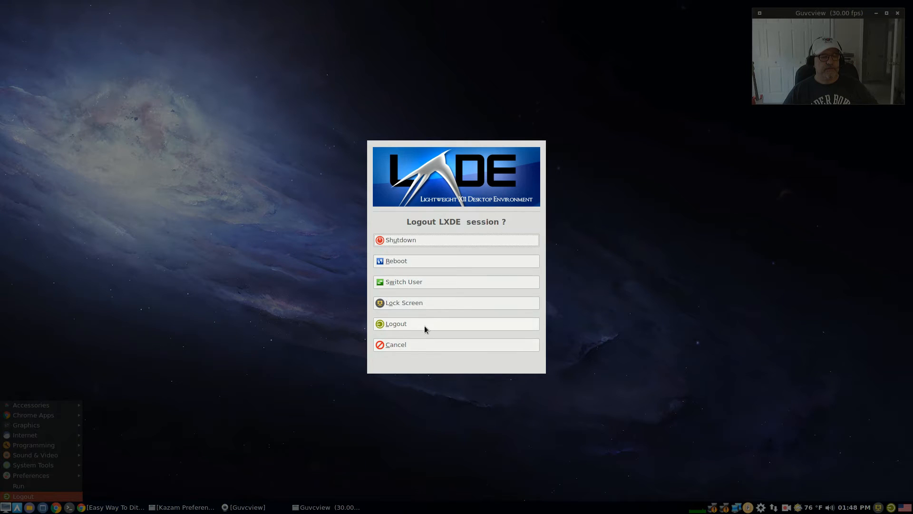
left_click(422, 343)
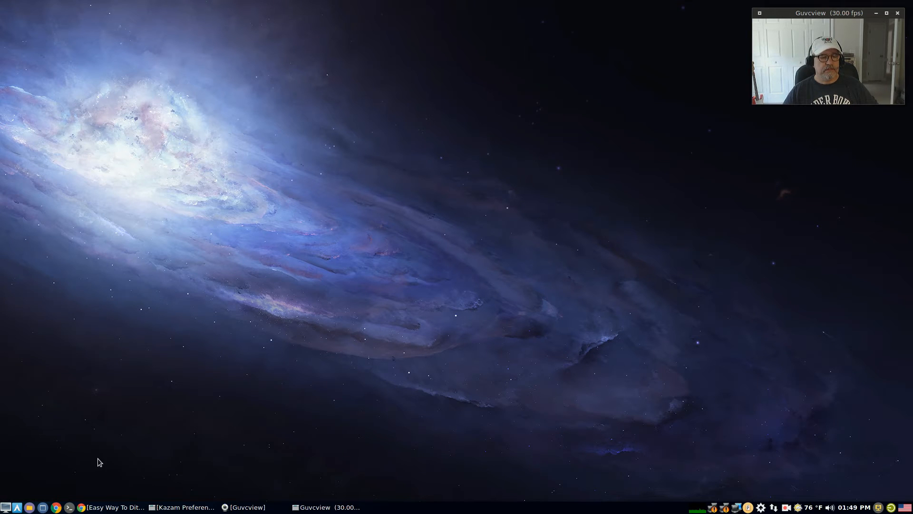
left_click(103, 507)
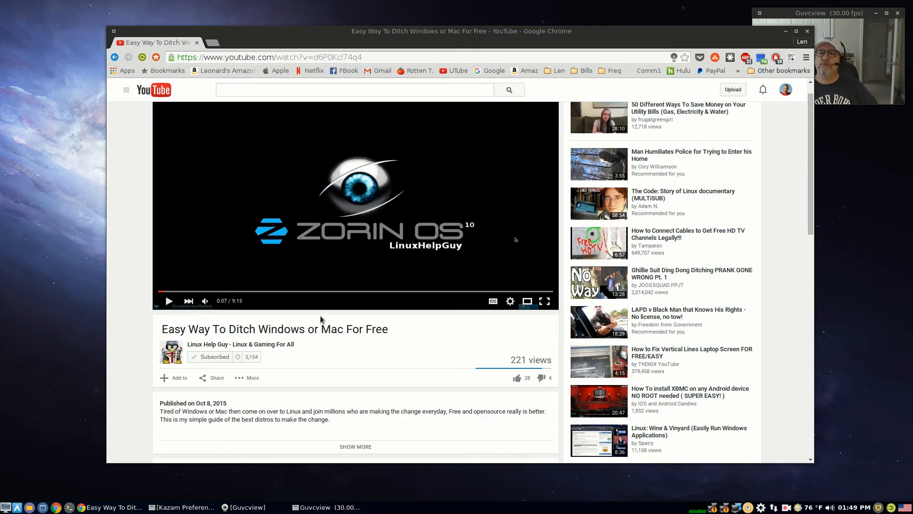
left_click(116, 57)
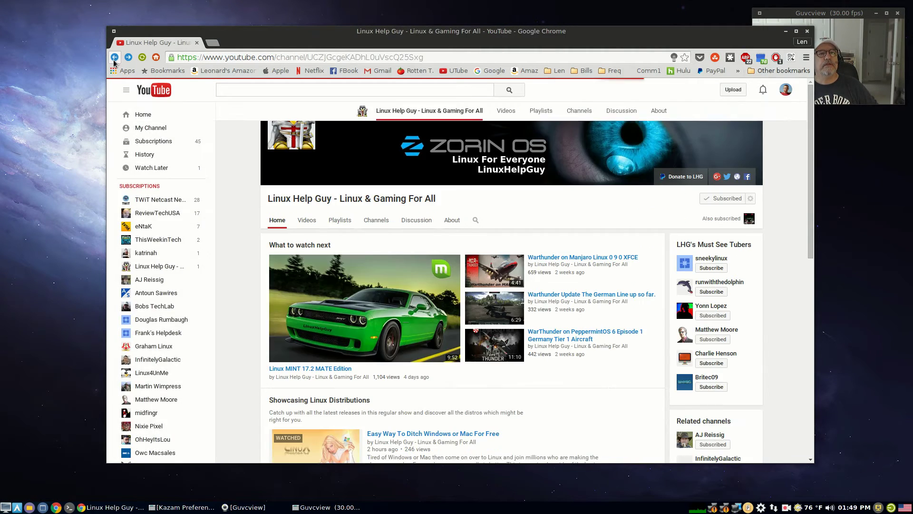
left_click(115, 58)
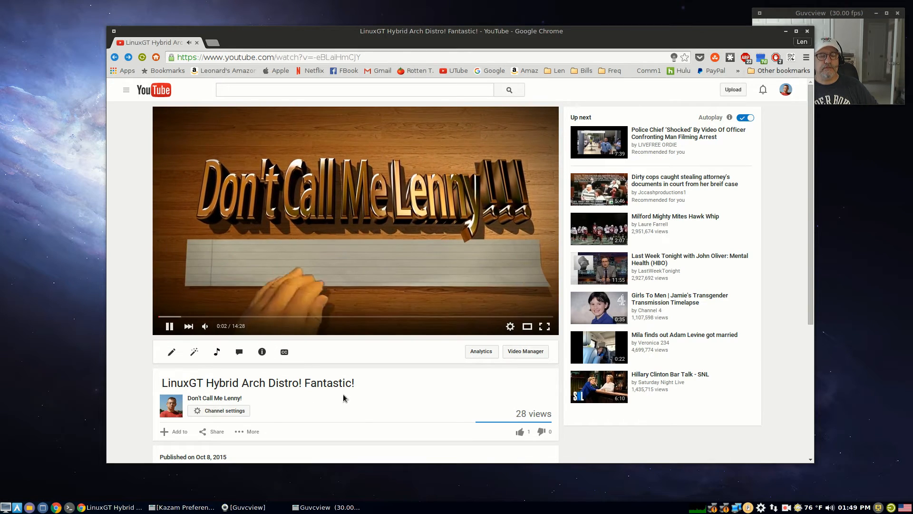
scroll(334, 398, "down", 2)
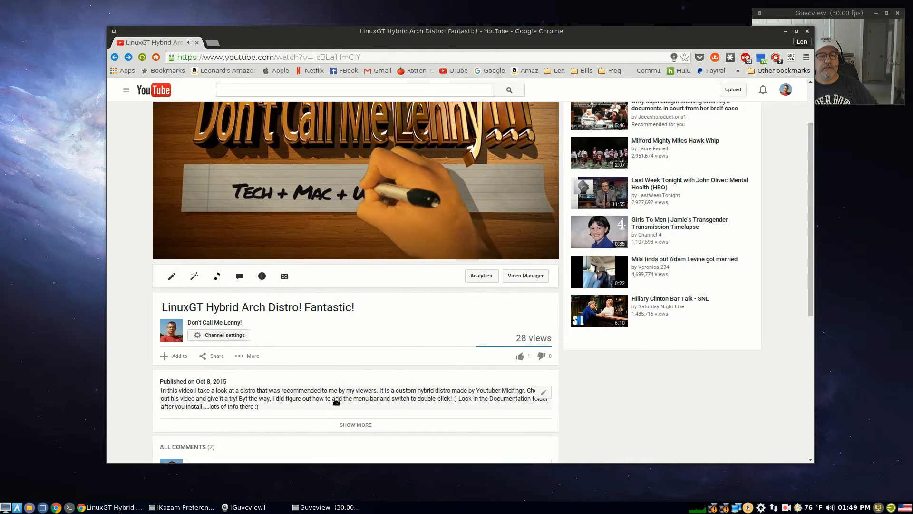
scroll(334, 398, "down", 2)
scroll(335, 400, "down", 2)
scroll(335, 401, "down", 2)
scroll(334, 401, "down", 1)
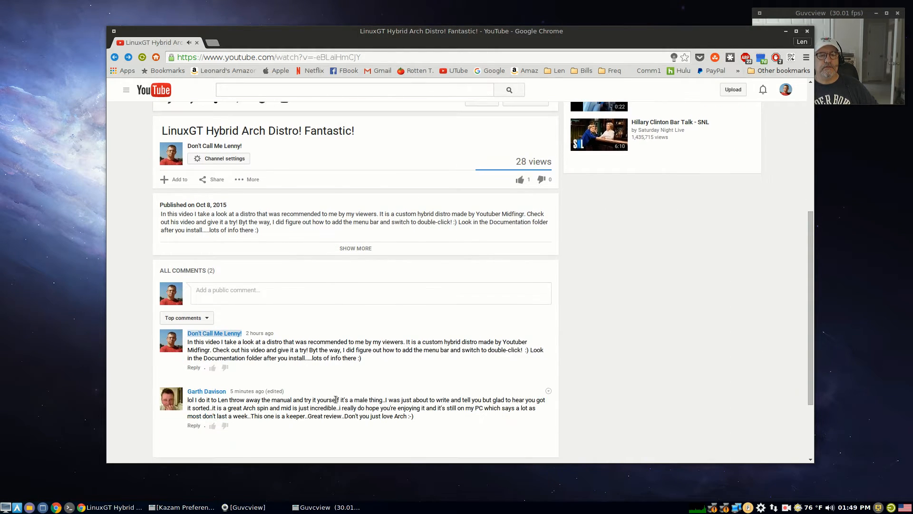
scroll(343, 386, "down", 2)
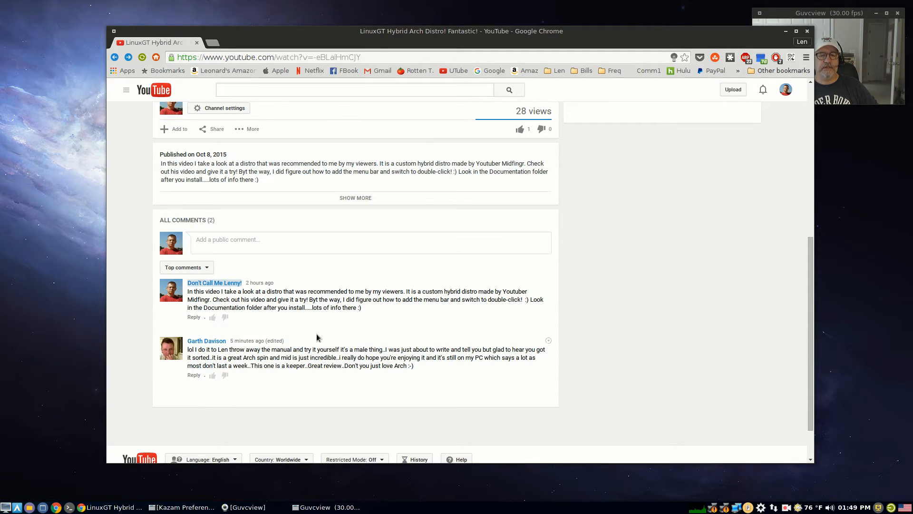
scroll(311, 335, "up", 8)
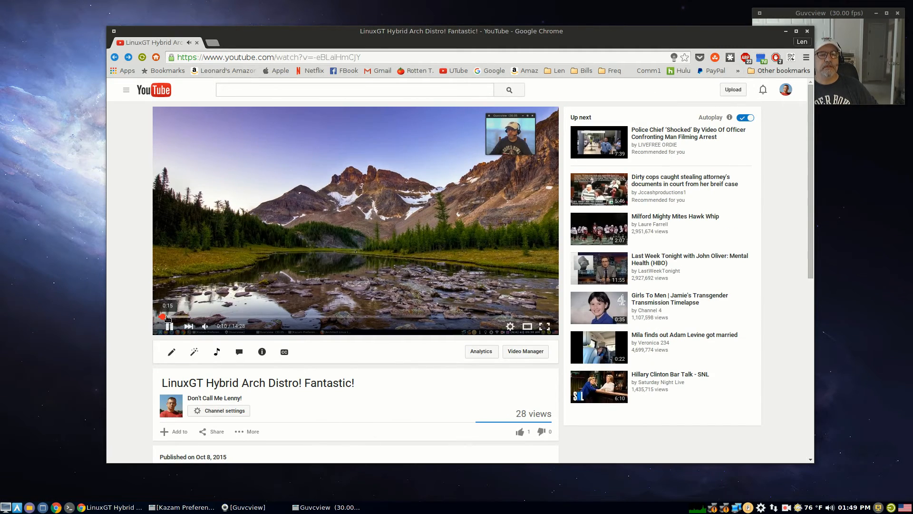
scroll(366, 395, "down", 3)
scroll(363, 388, "down", 3)
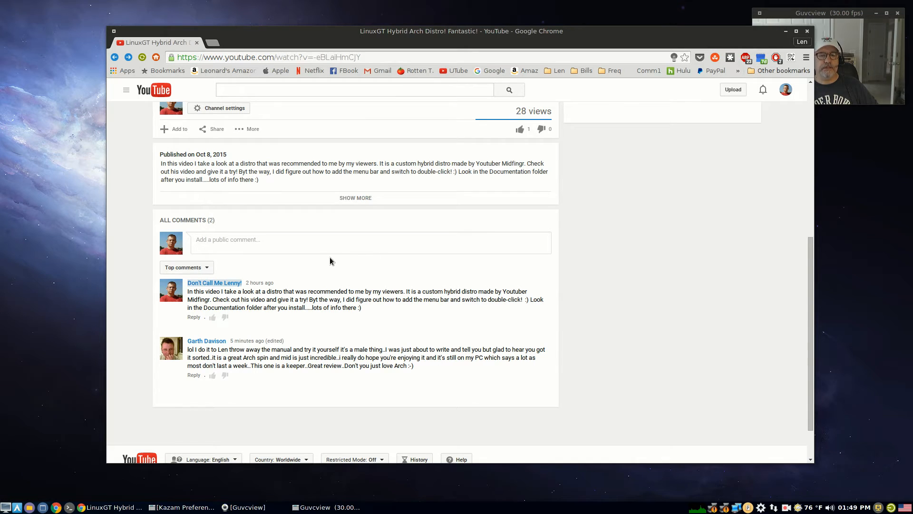
scroll(343, 274, "up", 3)
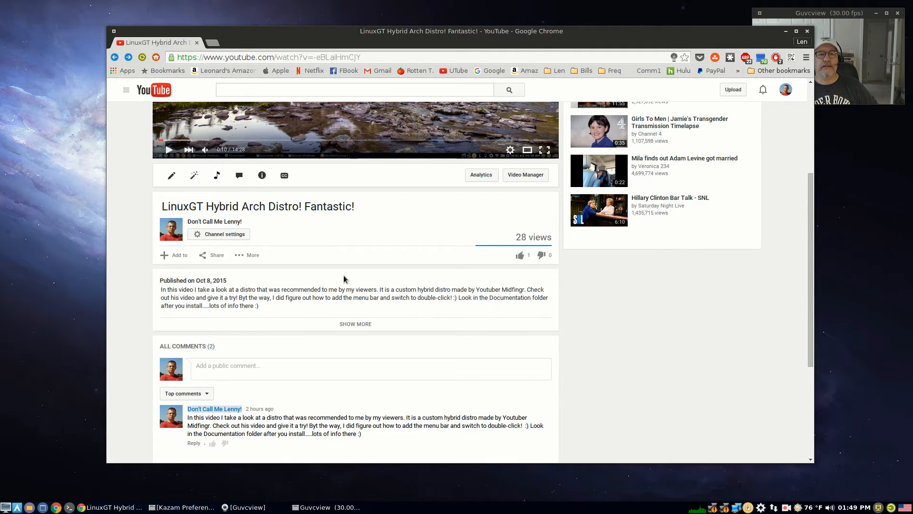
scroll(343, 274, "up", 2)
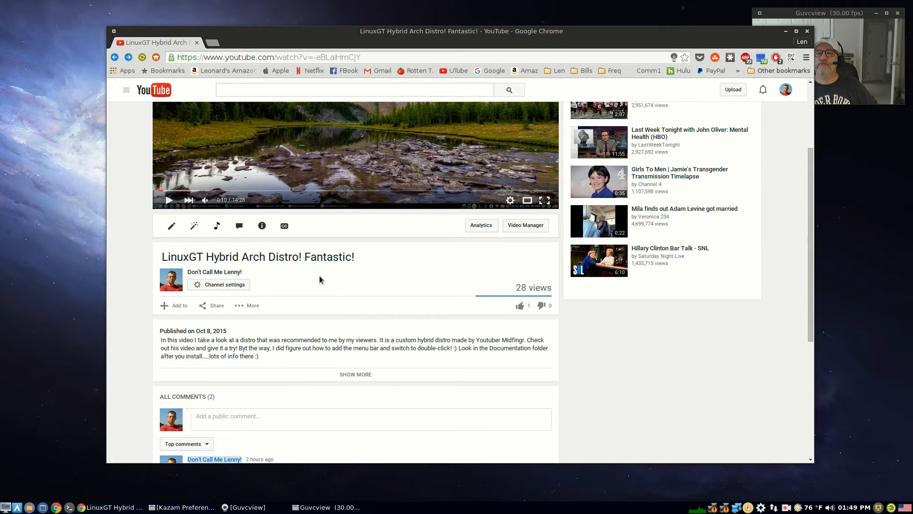
scroll(319, 275, "up", 3)
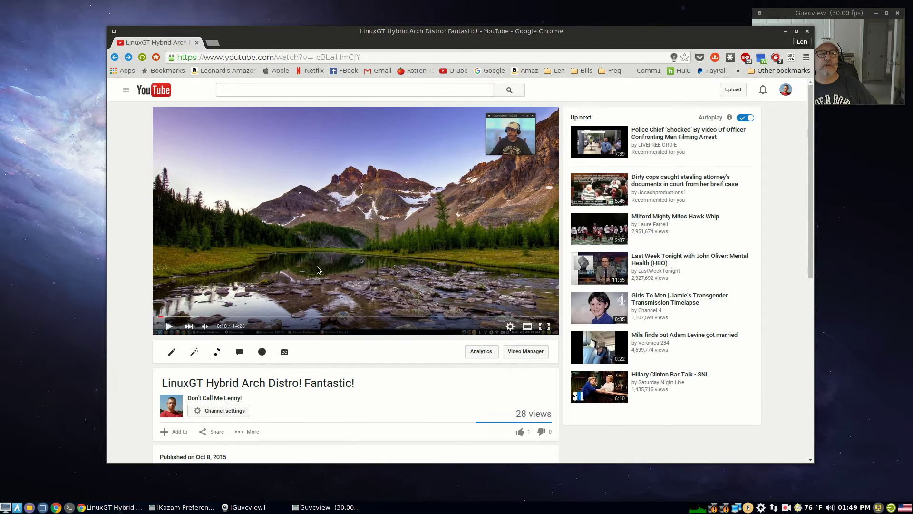
Step: Go to the subscribed midfingr channel and show all its uploaded videos
left_click(126, 90)
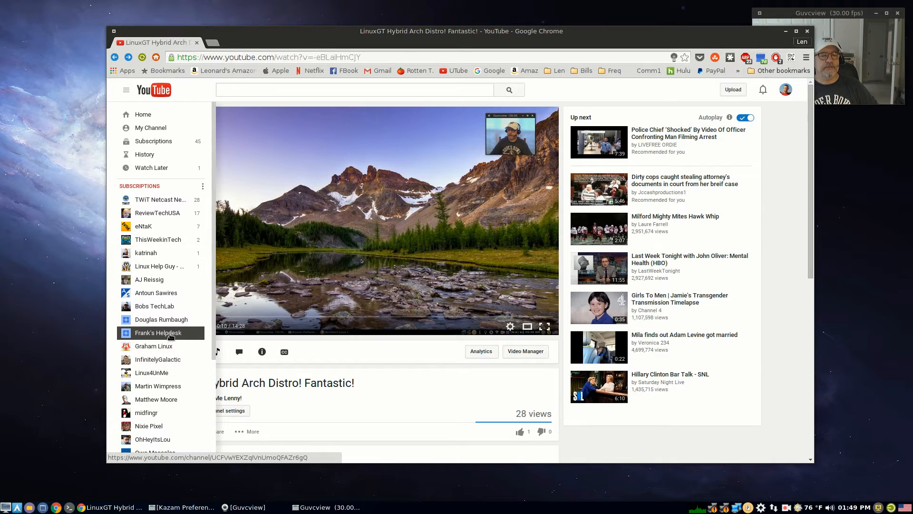
left_click(152, 415)
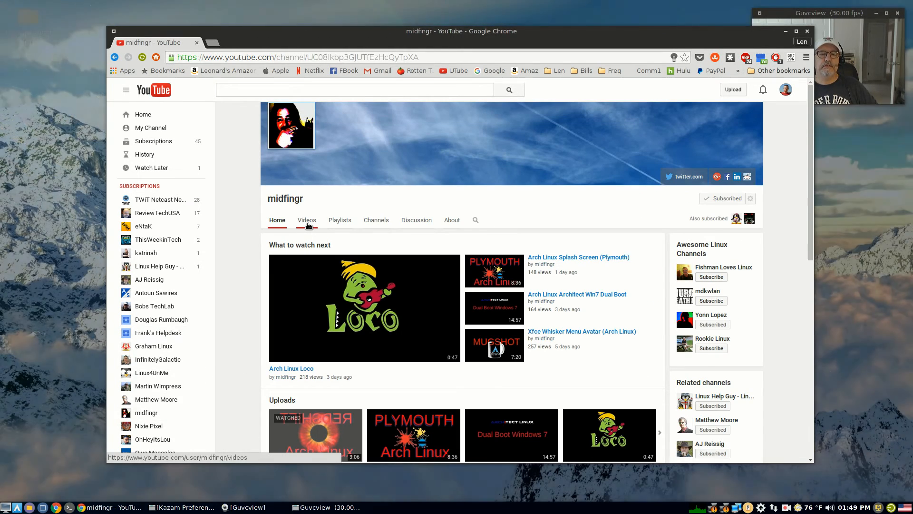
left_click(307, 220)
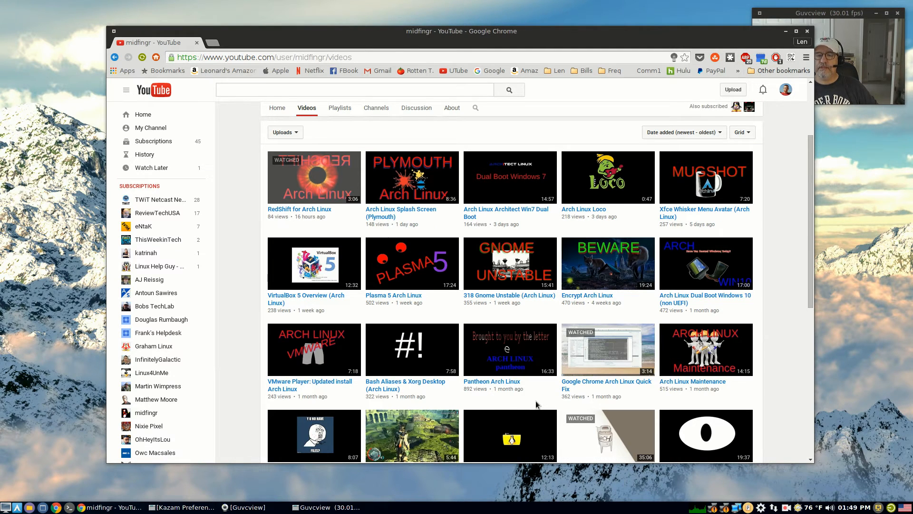
scroll(536, 405, "down", 2)
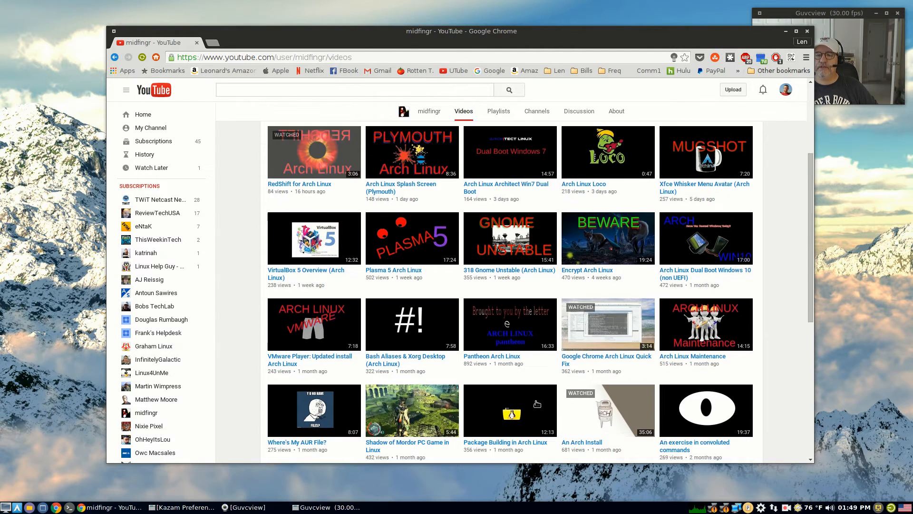
scroll(536, 405, "down", 1)
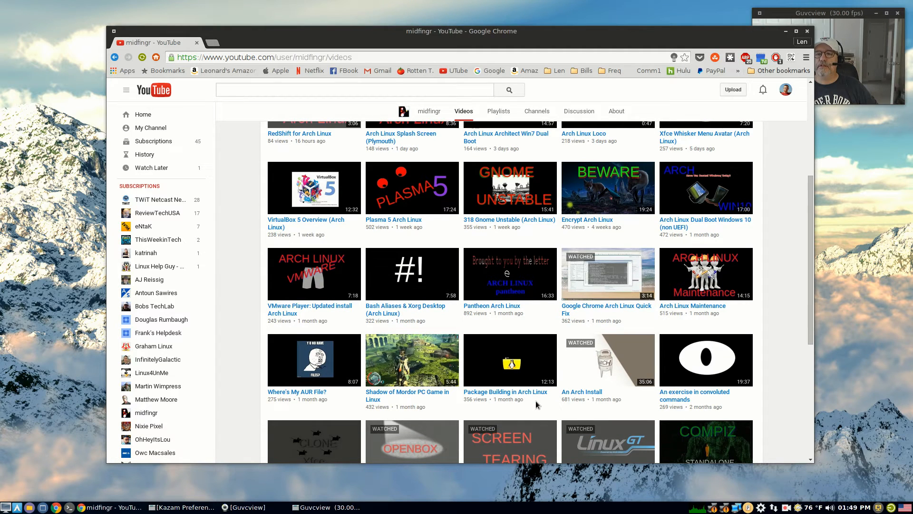
scroll(536, 404, "down", 2)
scroll(537, 405, "down", 1)
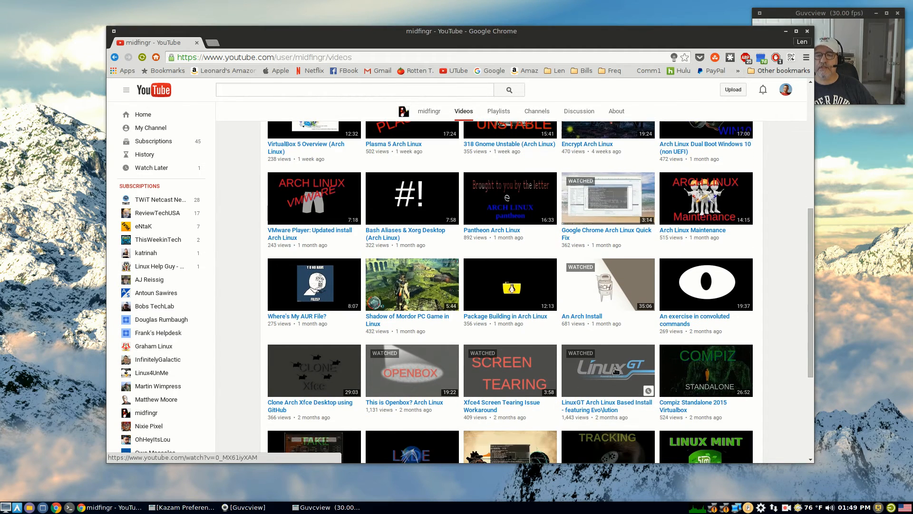
Step: Play the LinuxGT Arch Linux Based Install video from about 16:30, with the browser moved left
left_click(597, 405)
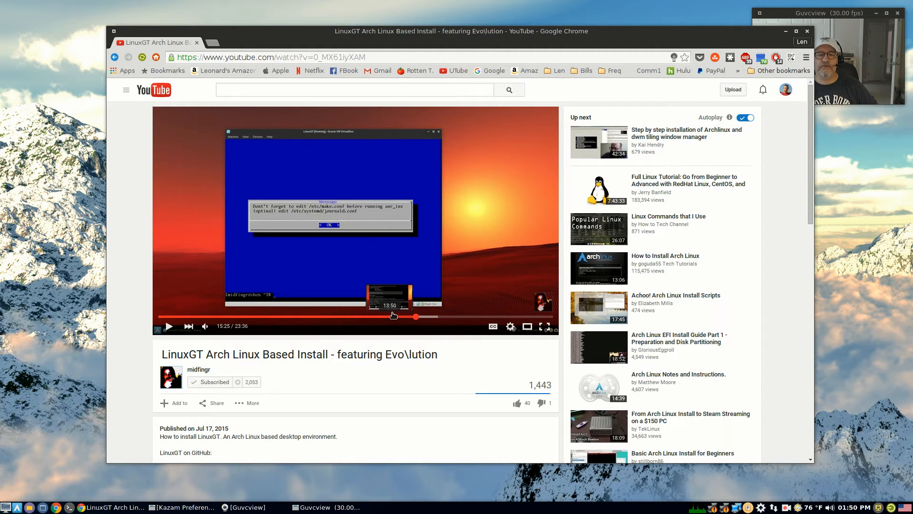
left_click(435, 319)
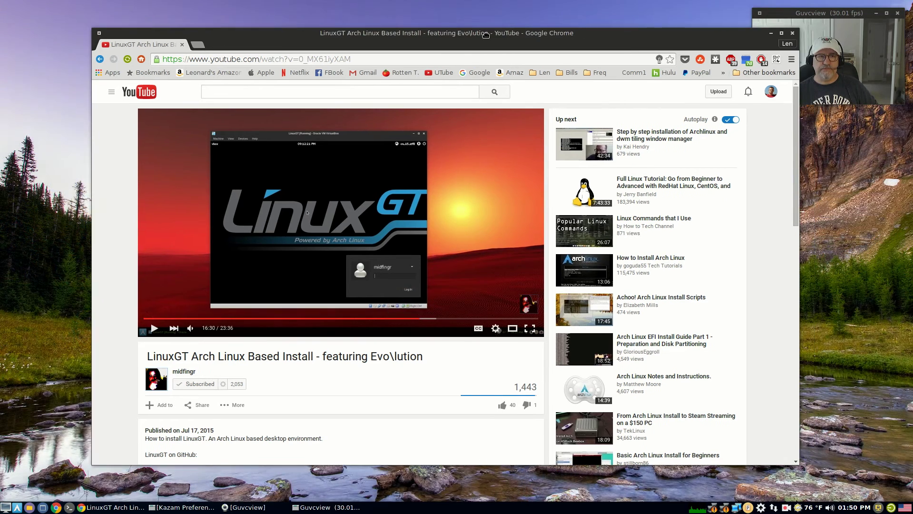
left_click_drag(505, 34, 431, 32)
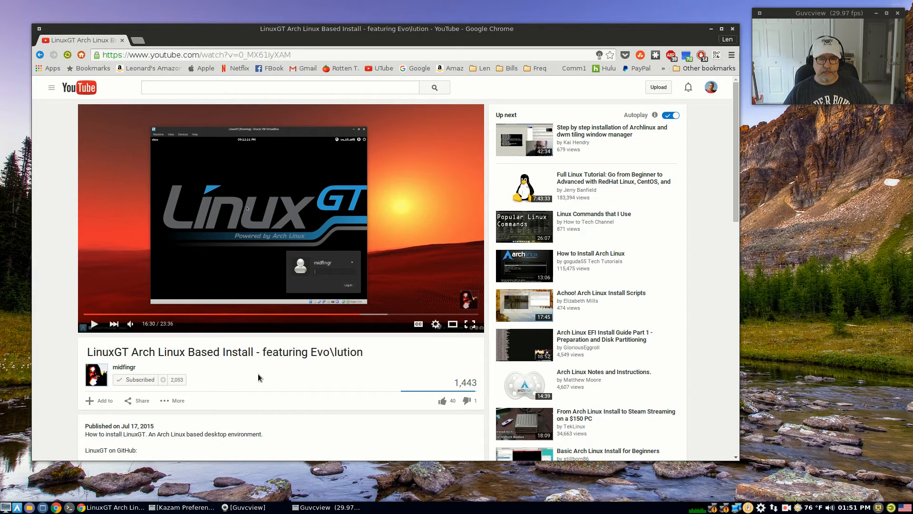
scroll(263, 367, "down", 1)
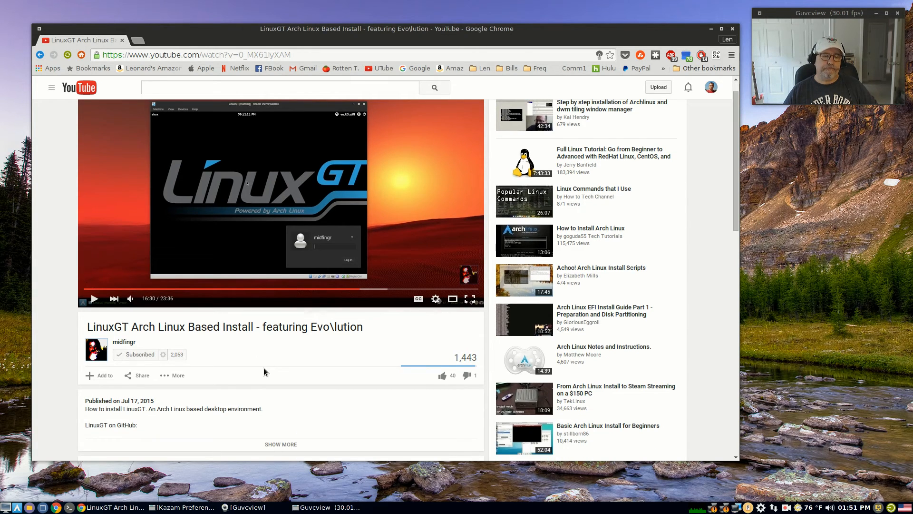
scroll(264, 368, "down", 1)
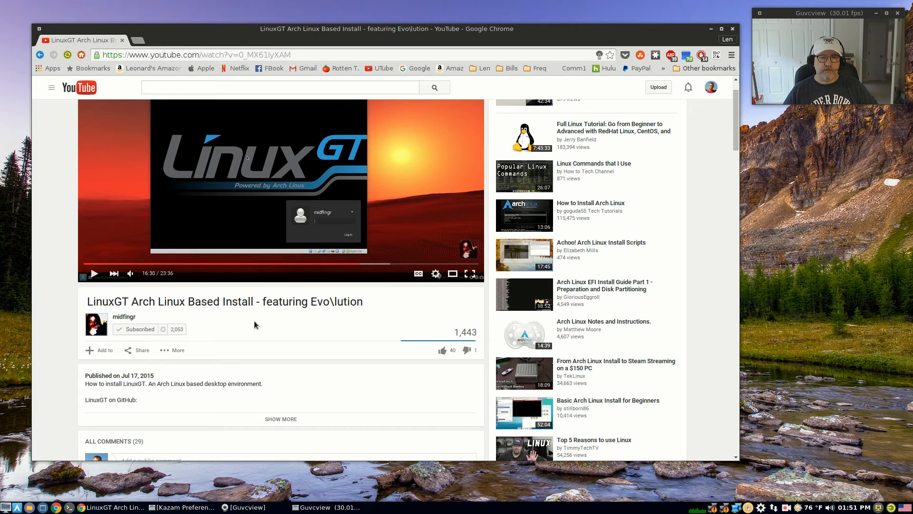
scroll(255, 321, "up", 1)
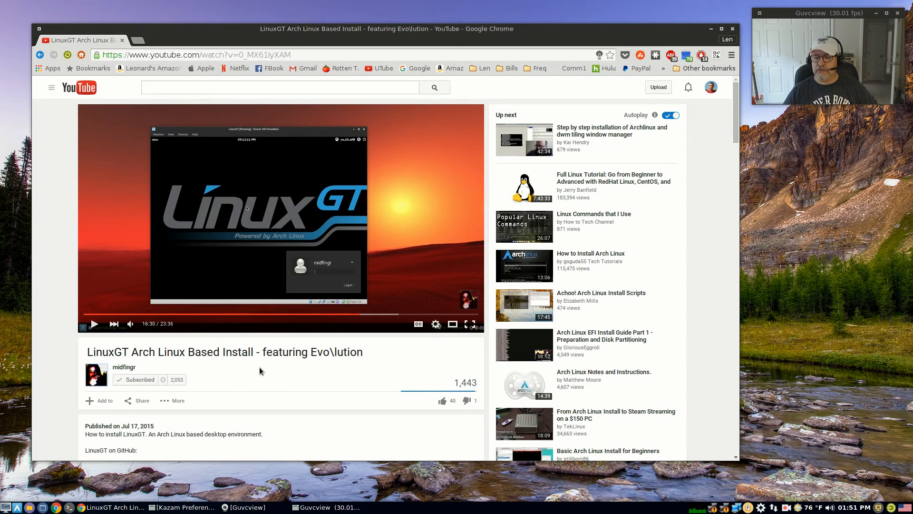
Step: Minimize the Chrome window so only the desktop wallpaper shows
left_click(710, 30)
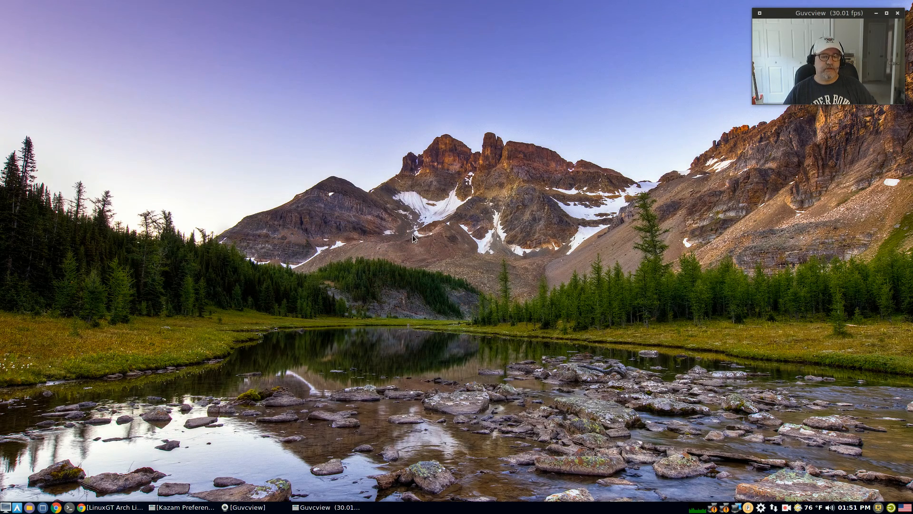